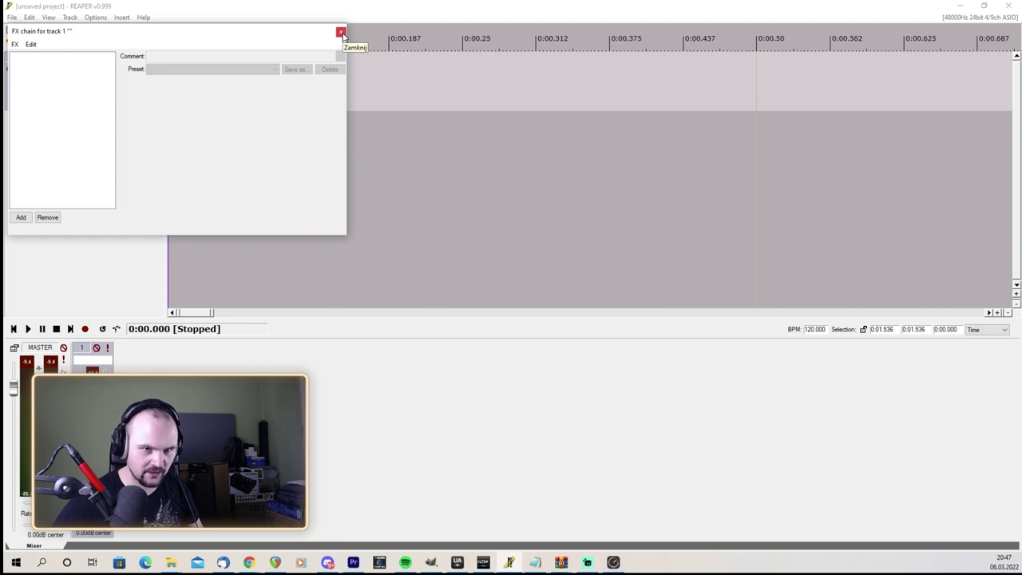
Close the empty FX chain, set the VST plug-in path to C:\Users\Admin\Desktop\Darmowe nagrywanie in Preferences, and rescan the directory
click(341, 33)
click(96, 18)
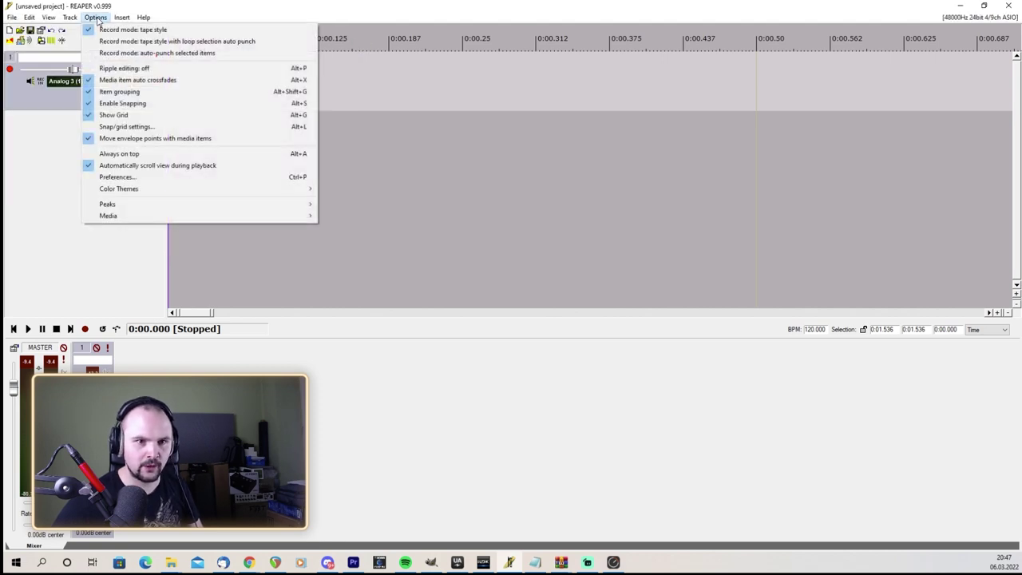
click(126, 177)
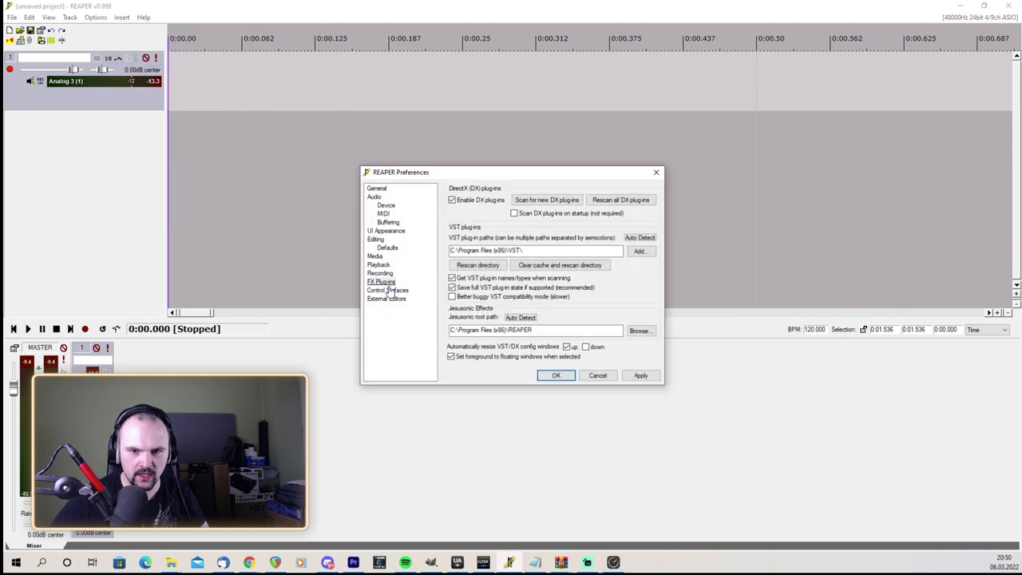
click(640, 251)
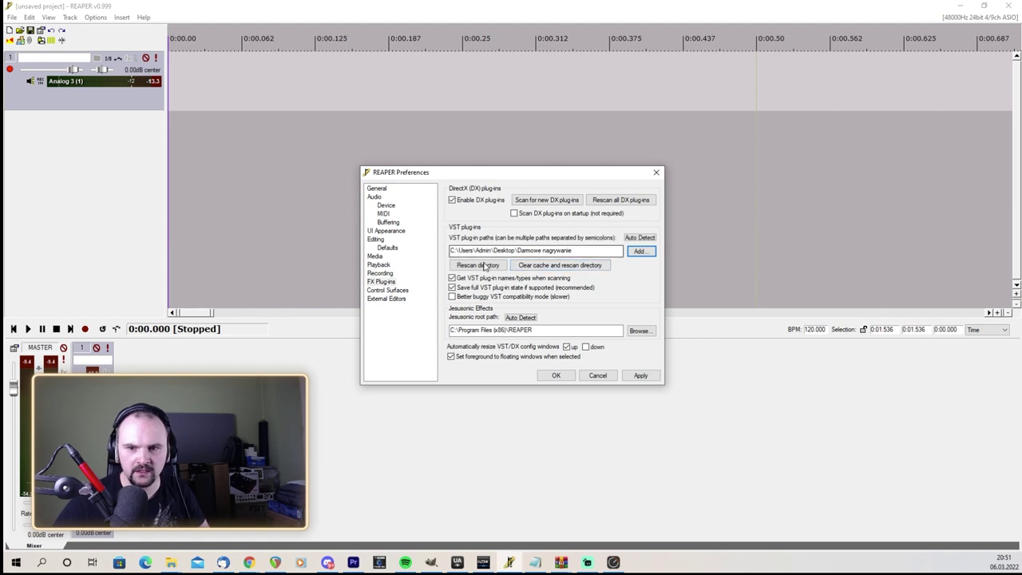
click(479, 265)
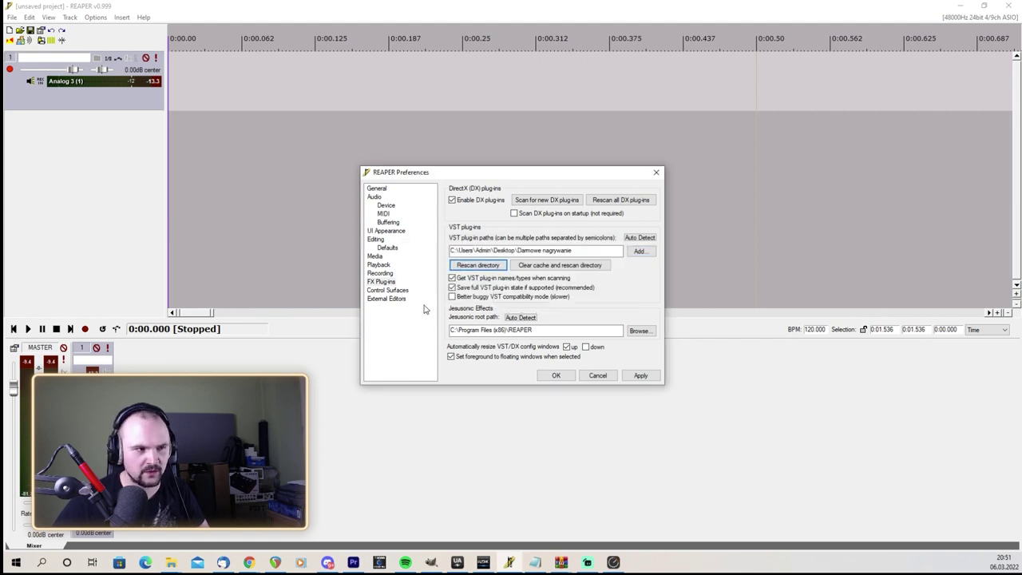
click(562, 376)
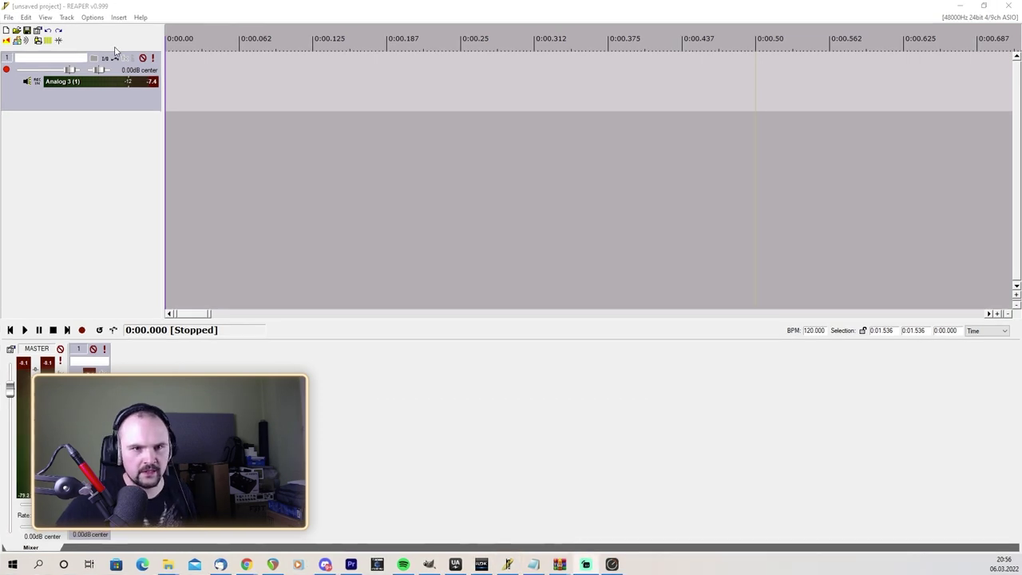
Add the Ignite Emissary amp and the Ignite NadIR cabinet plug-ins to track 1's FX chain
click(124, 58)
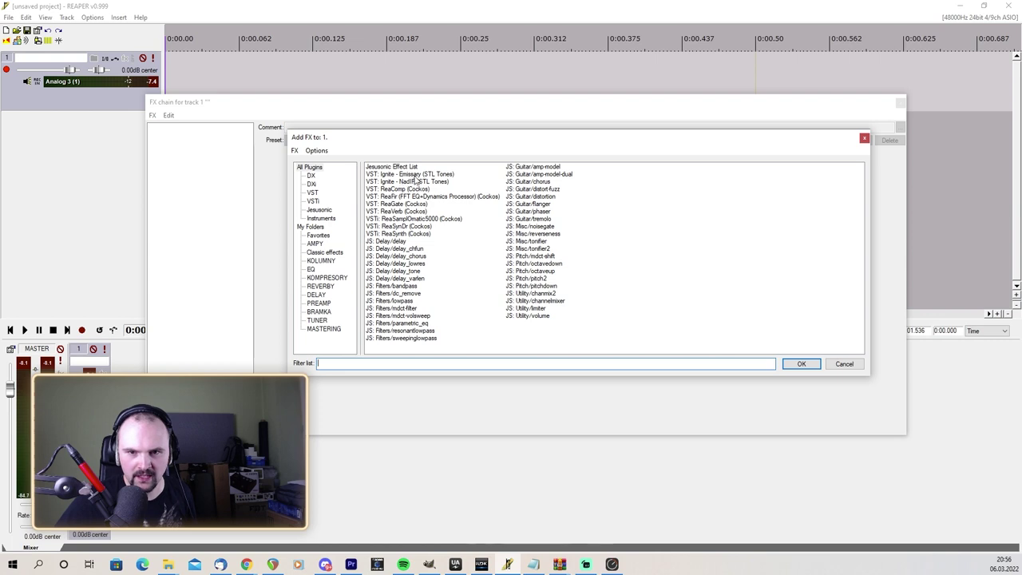
double_click(423, 174)
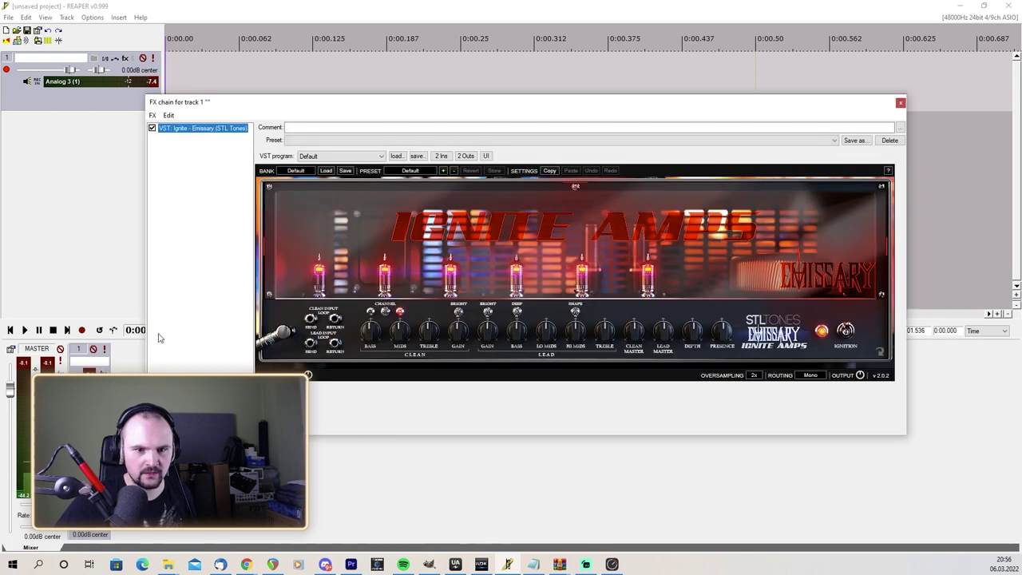
key(Insert)
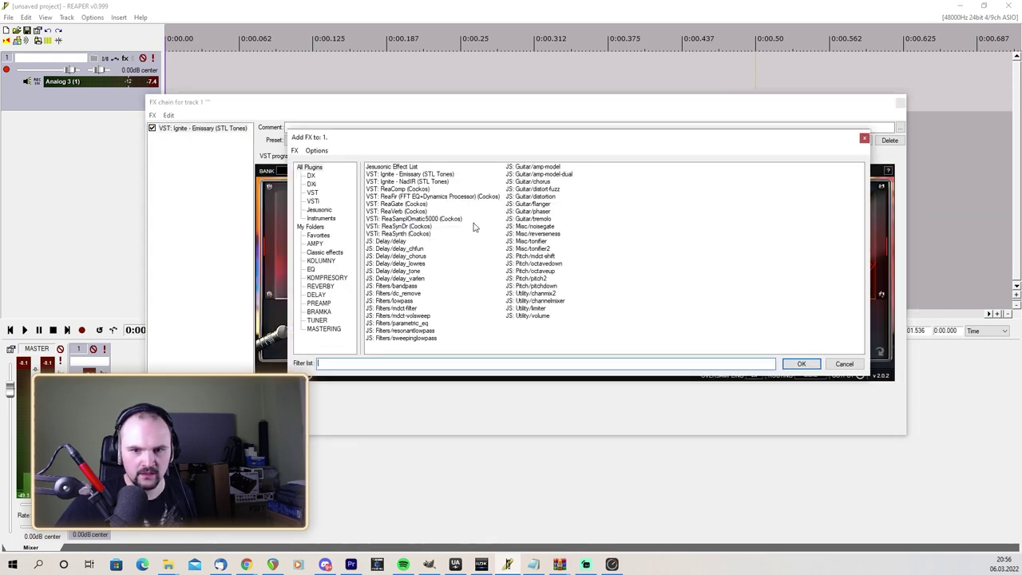
double_click(418, 182)
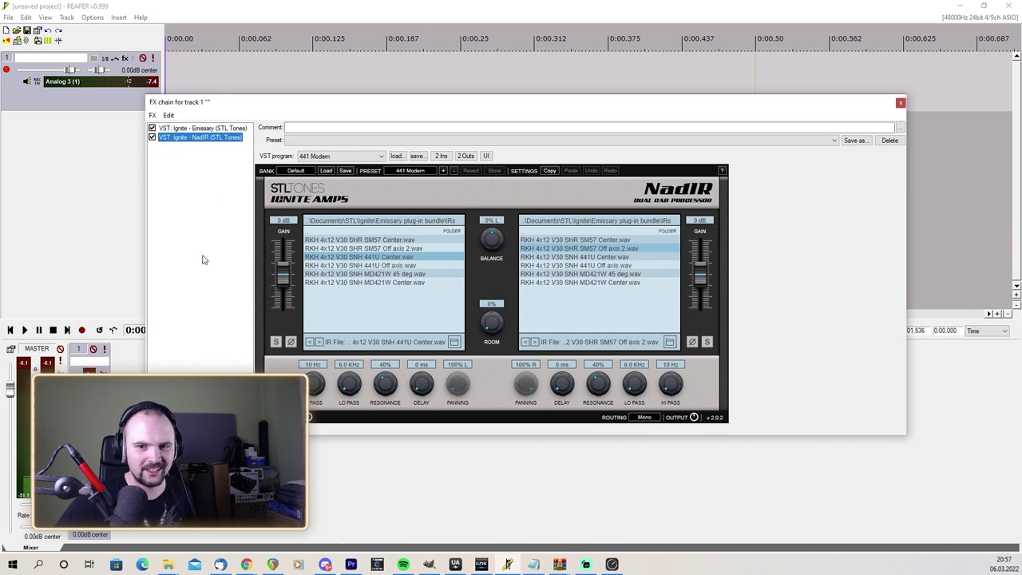
Bypass NadIR to audition the Emissary amp on its own, and re-enable NadIR
click(152, 137)
click(195, 128)
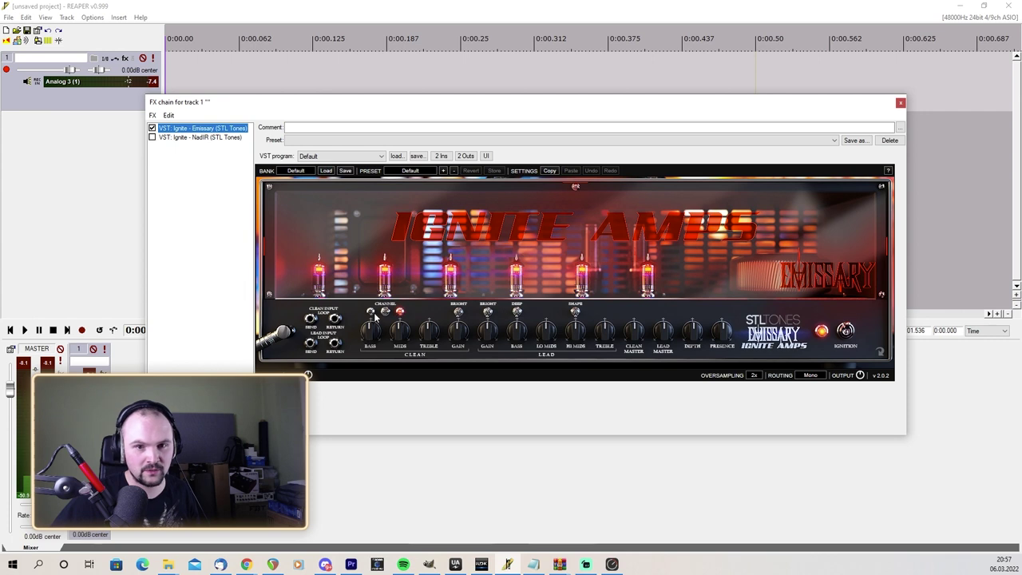
drag(250, 108, 285, 134)
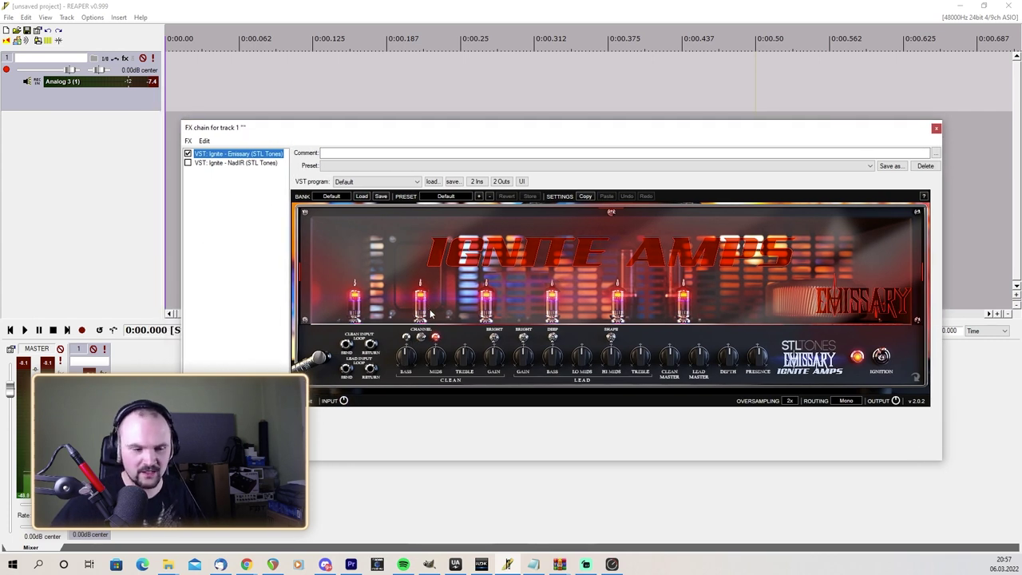
click(190, 163)
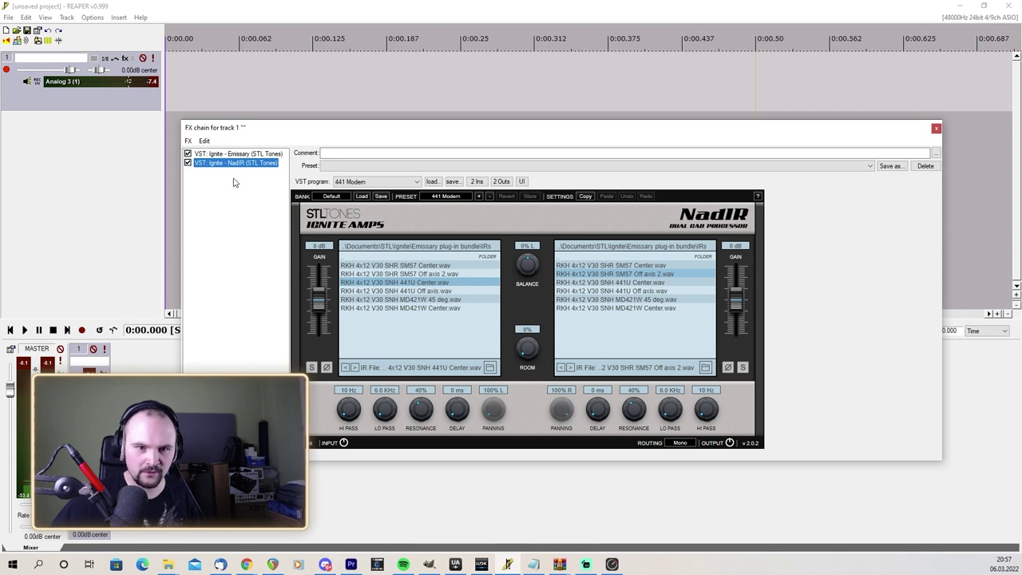
Try placing NadIR ahead of Emissary in the FX chain, and restore the order with Emissary first
click(241, 153)
click(240, 164)
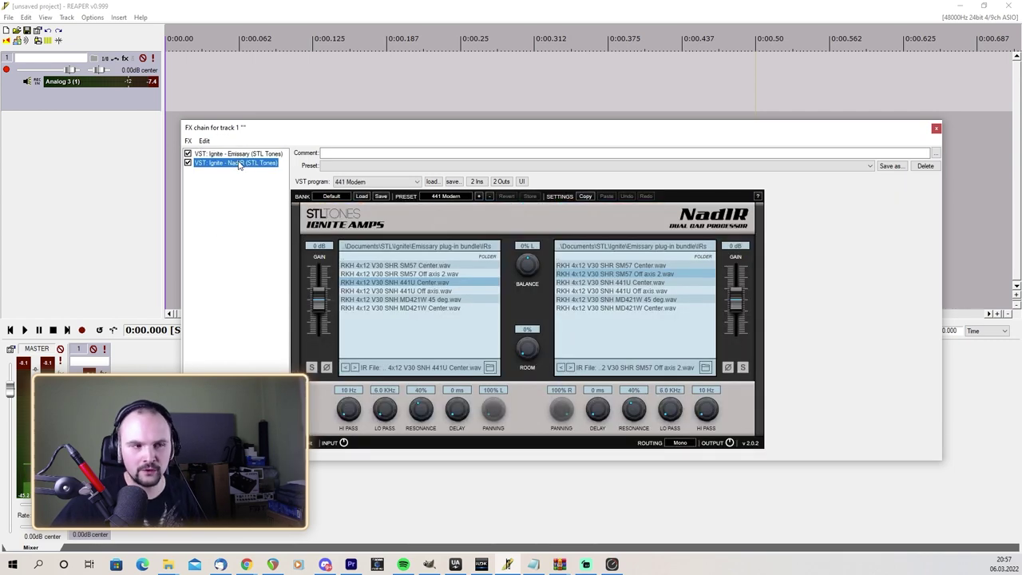
drag(239, 164, 241, 154)
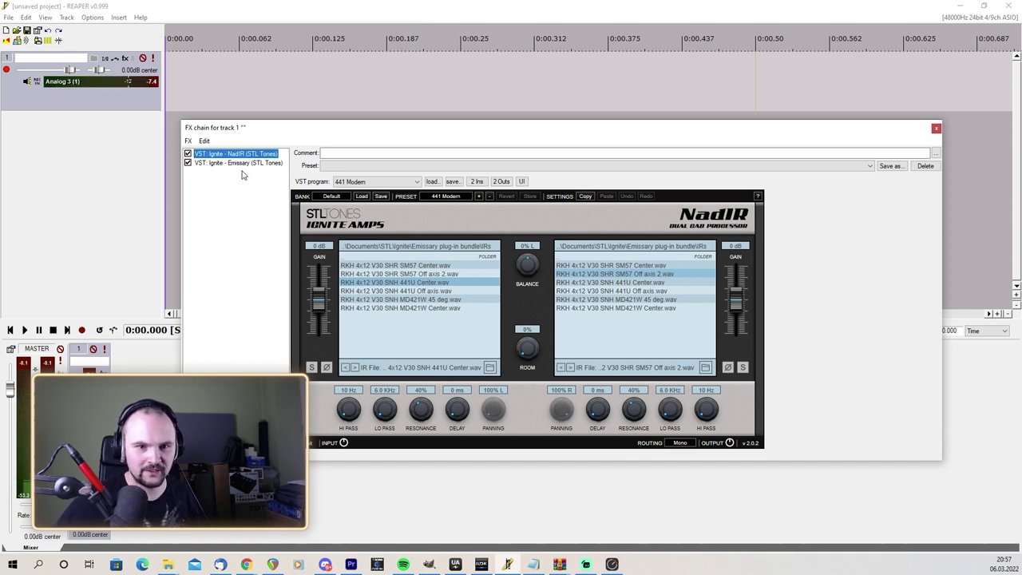
drag(241, 154, 239, 181)
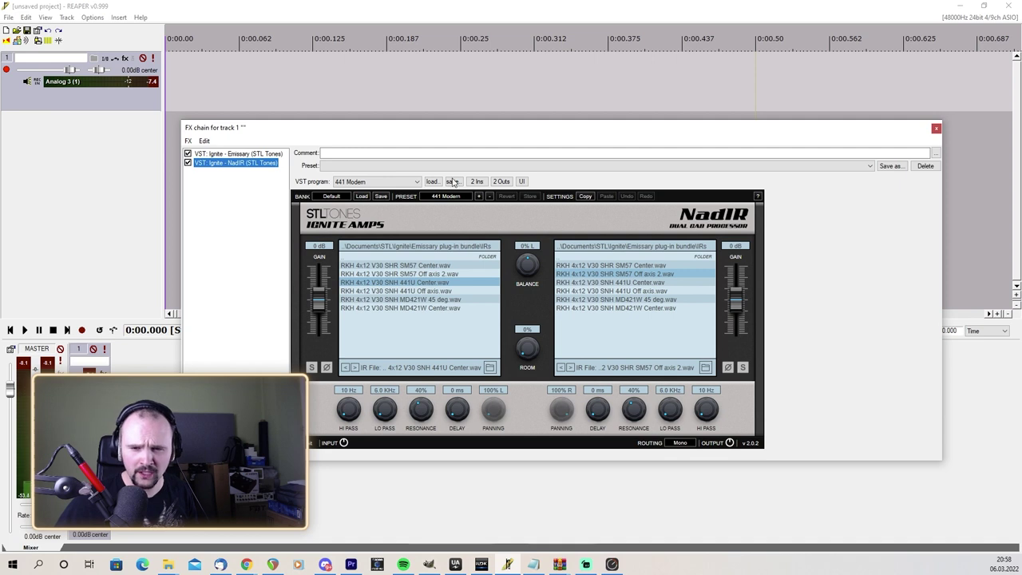
Load the Fredman Classic preset in NadIR and raise the two cabinet gains to +4.4 dB and +4.1 dB
click(447, 197)
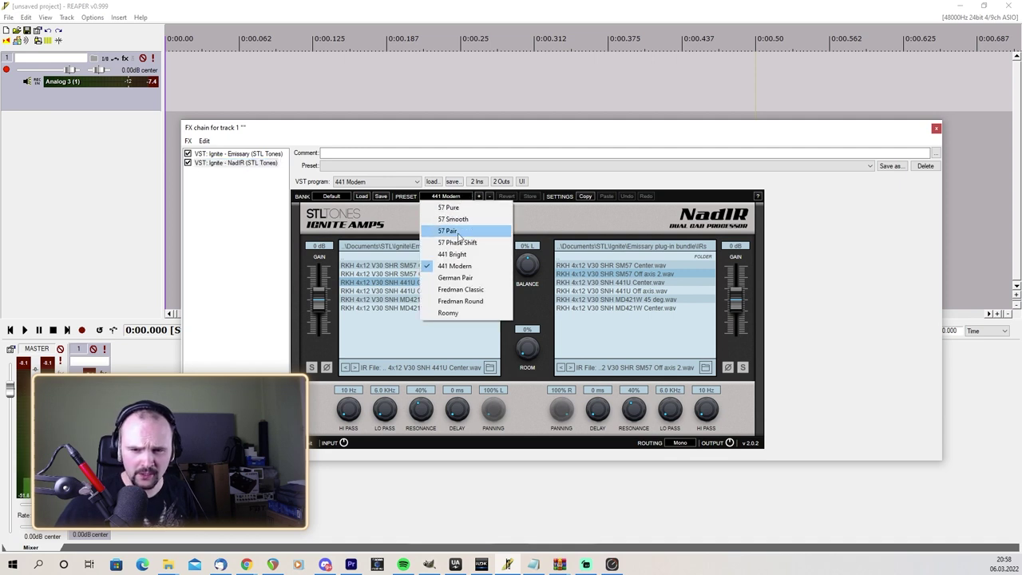
click(461, 290)
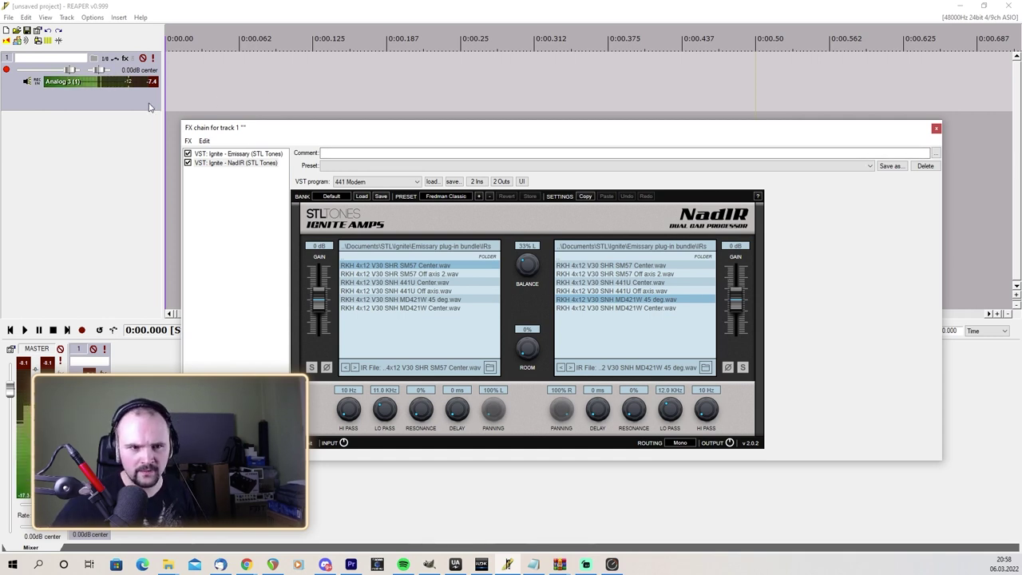
drag(319, 306, 318, 292)
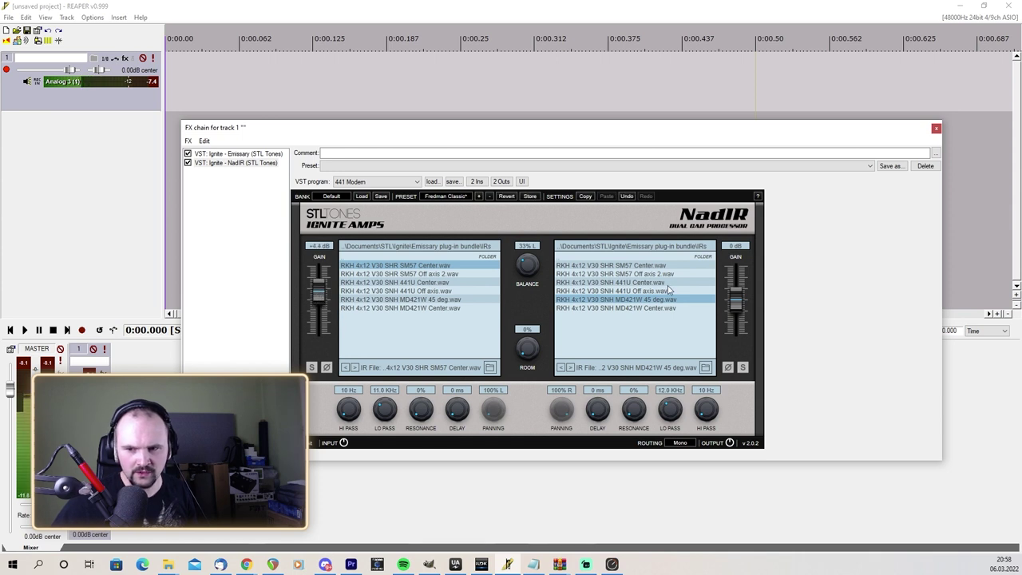
drag(745, 294, 742, 284)
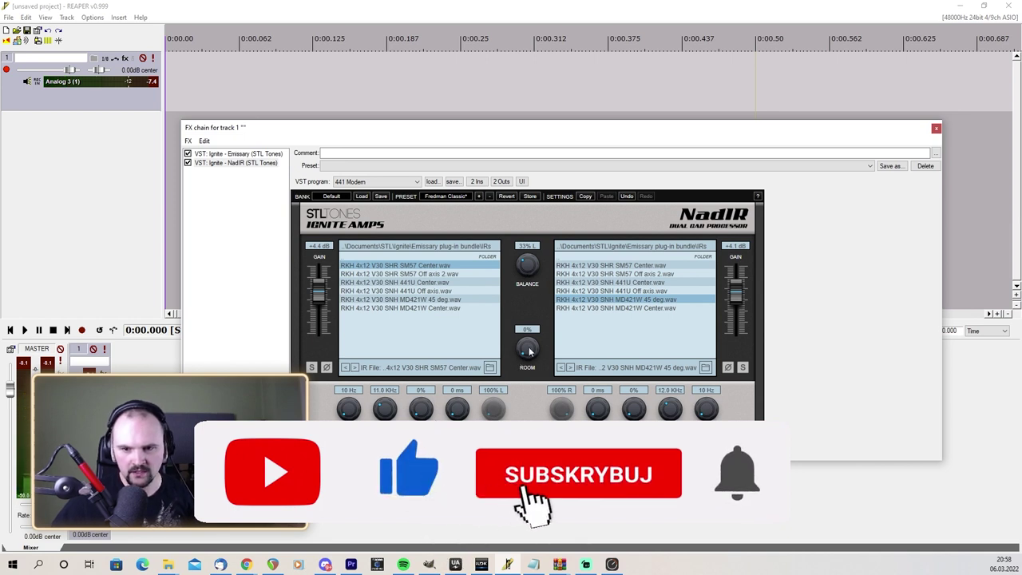
Compare impulse responses in NadIR, choosing RKH 4x12 V30 SHR SM57 Off axis 2 for the first cabinet and SM57 Center for the second
click(420, 274)
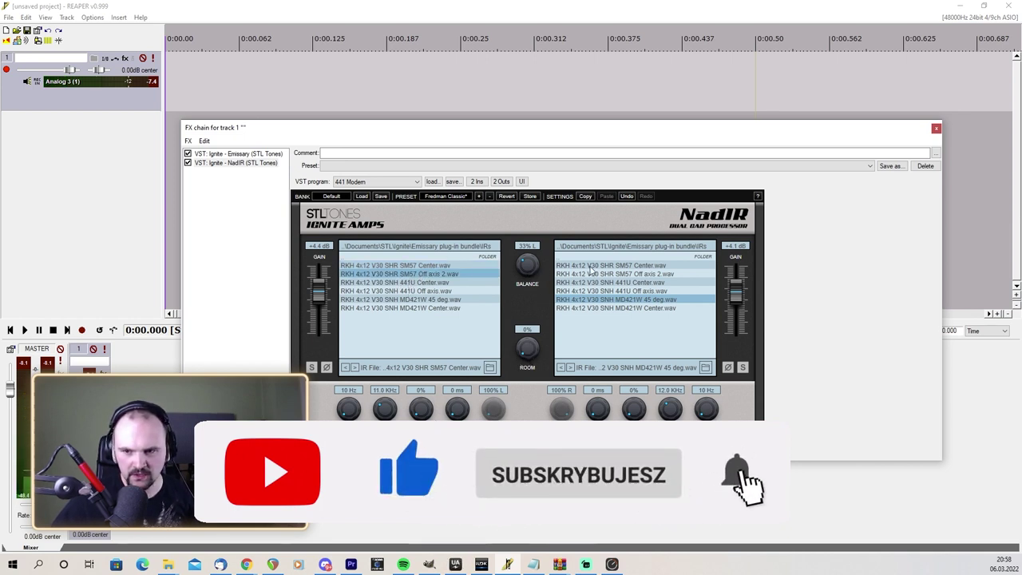
click(432, 265)
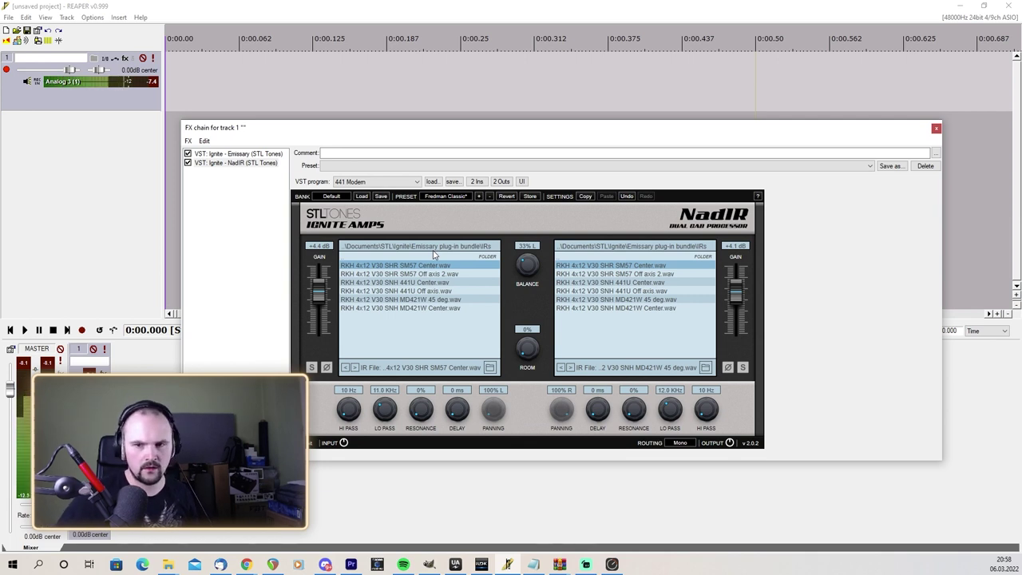
click(422, 274)
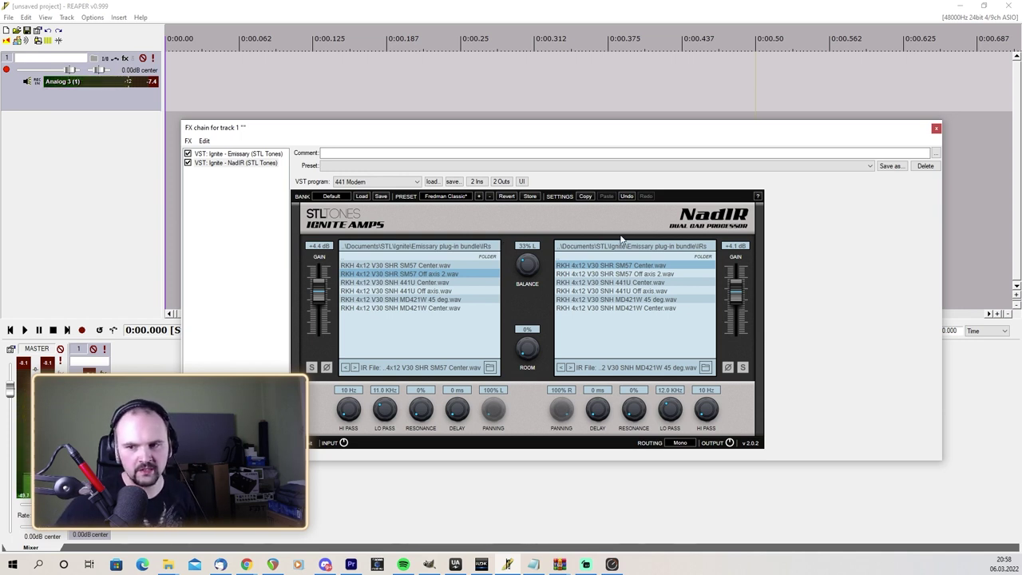
Audition Emissary's clean channel, return to the lead channel with adjusted tone settings, and close the FX chain
click(231, 153)
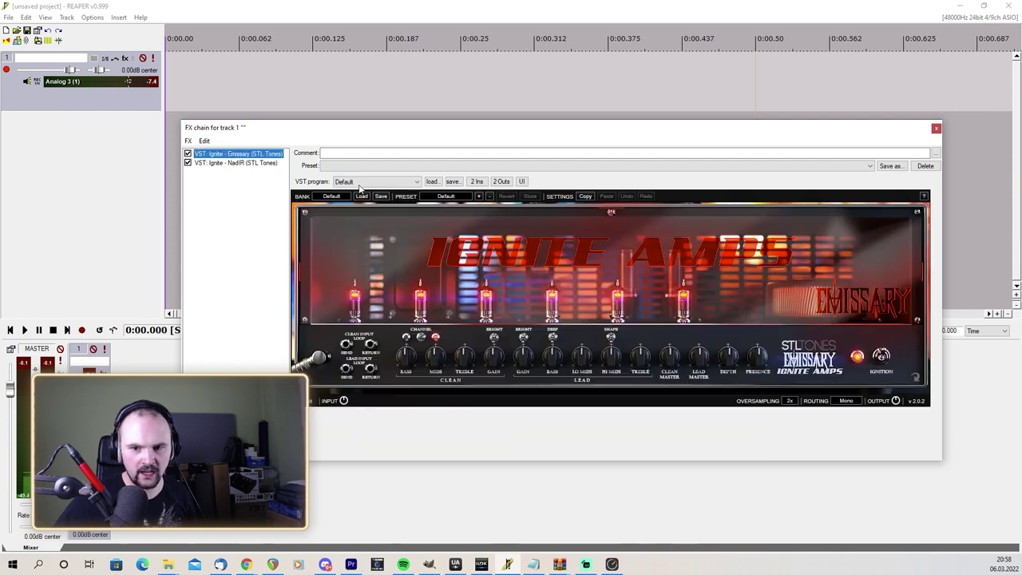
click(428, 339)
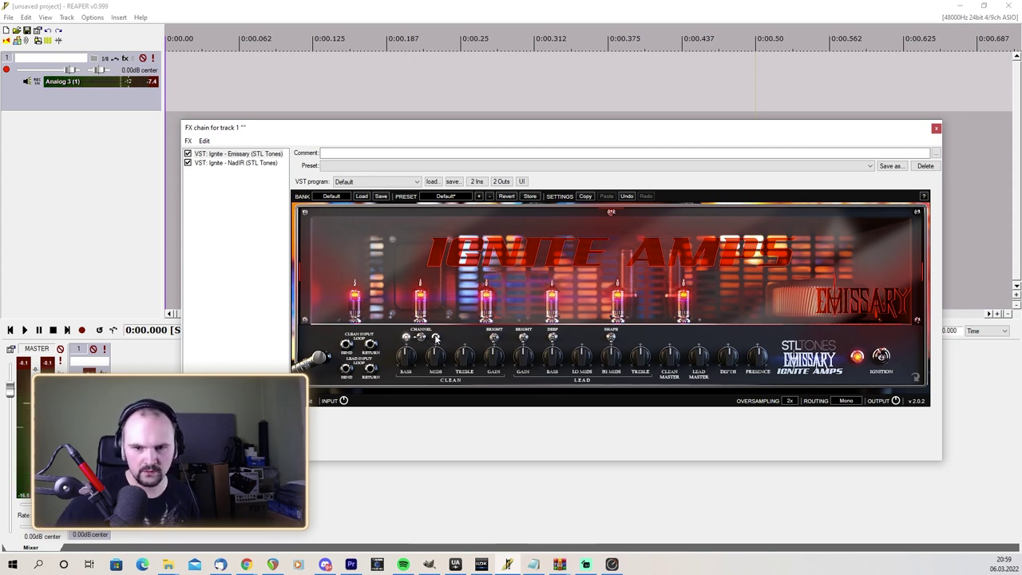
click(427, 337)
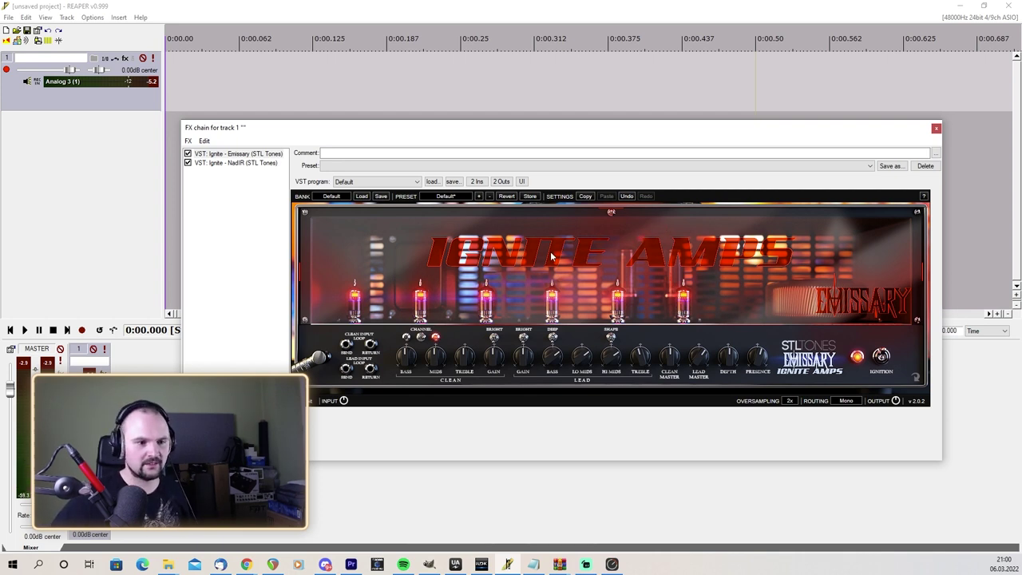
drag(479, 138, 451, 166)
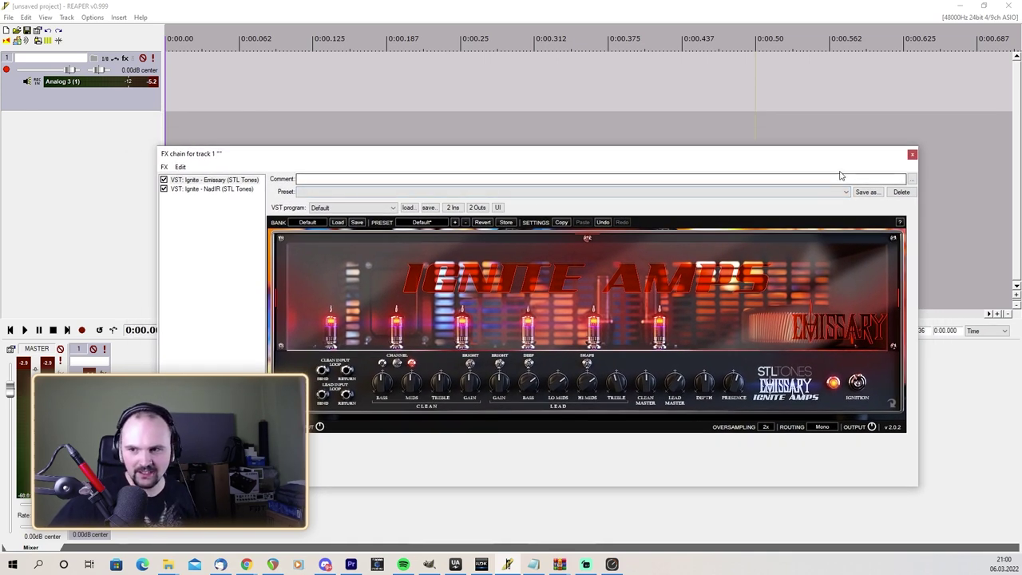
click(912, 154)
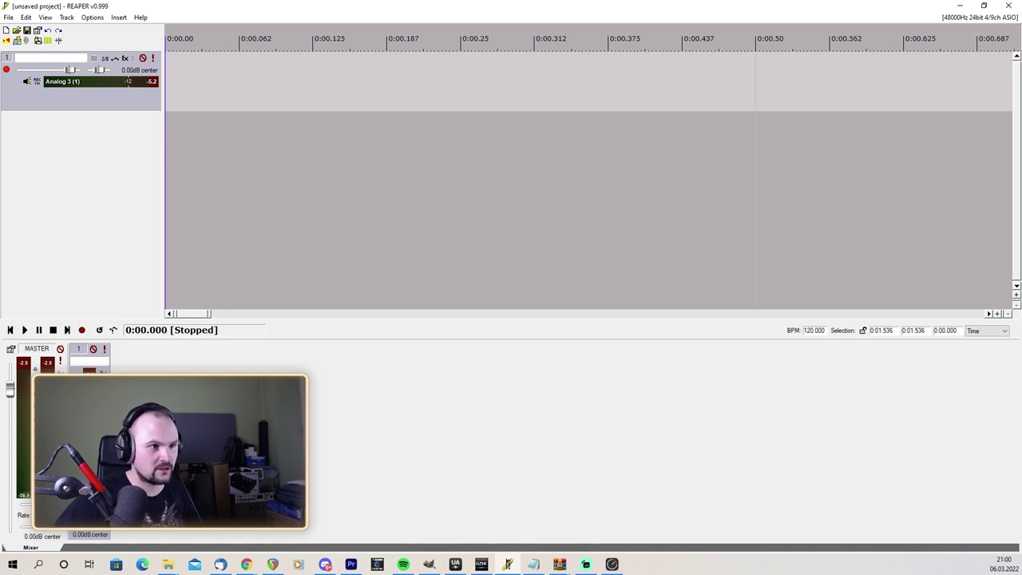
Import Akord 7 - 150bpm.mp3 from the file browser as a new track and move the item to the project start
key(alt+Tab)
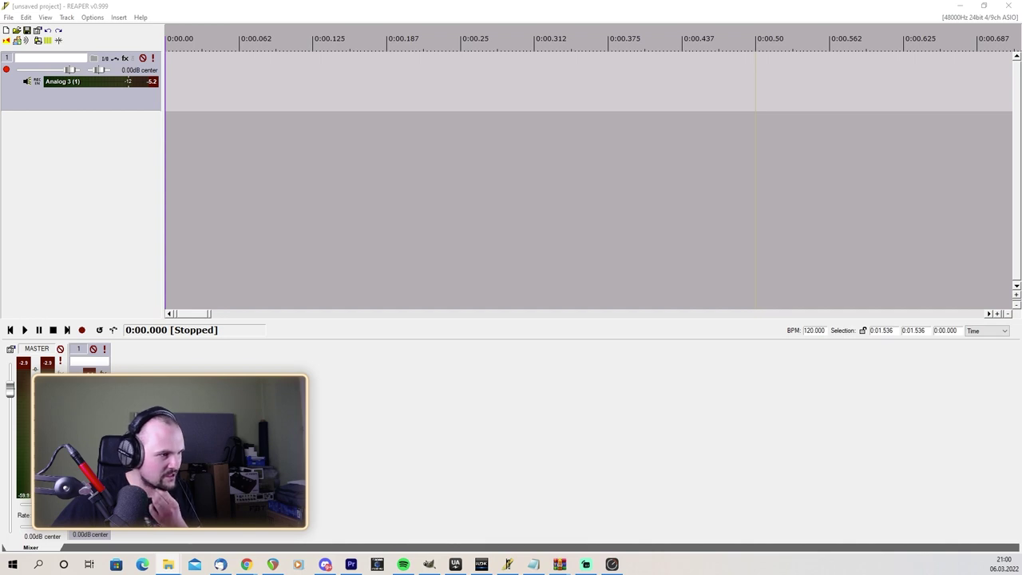
drag(250, 219, 250, 218)
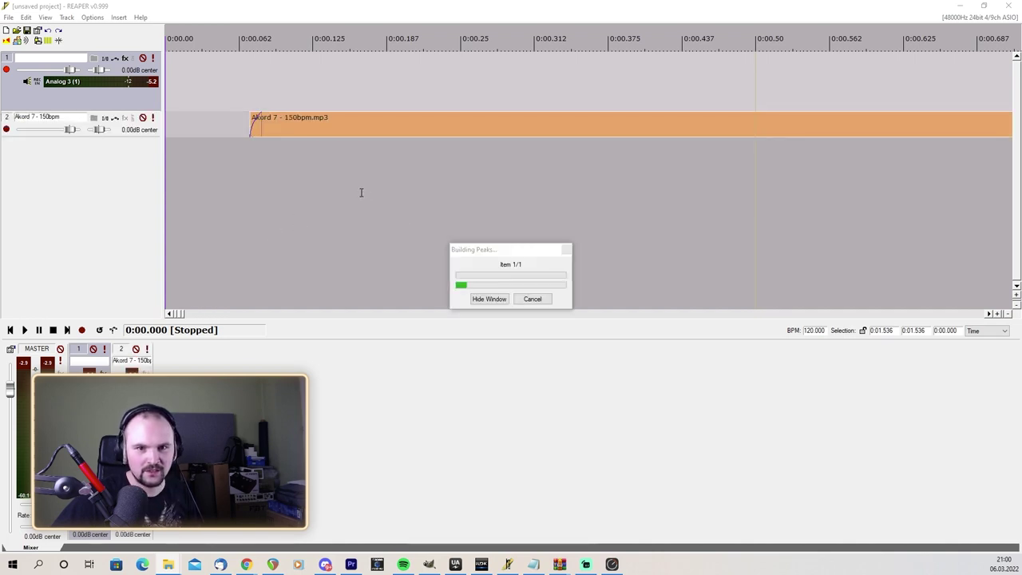
drag(349, 119, 207, 135)
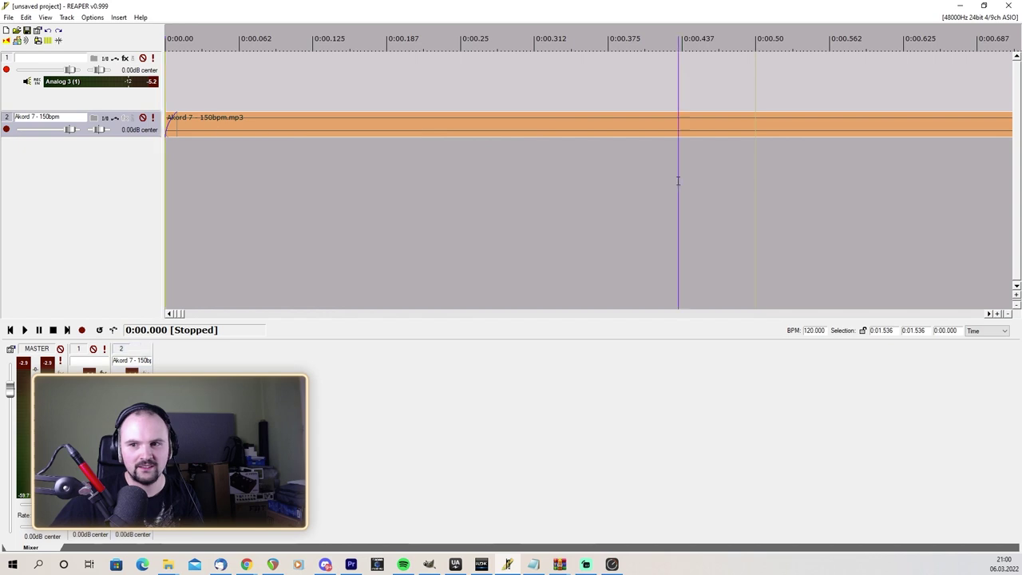
Enlarge the backing track's lane, show its waveform from the project start, and play it from 0:06
scroll(179, 162, right, 3)
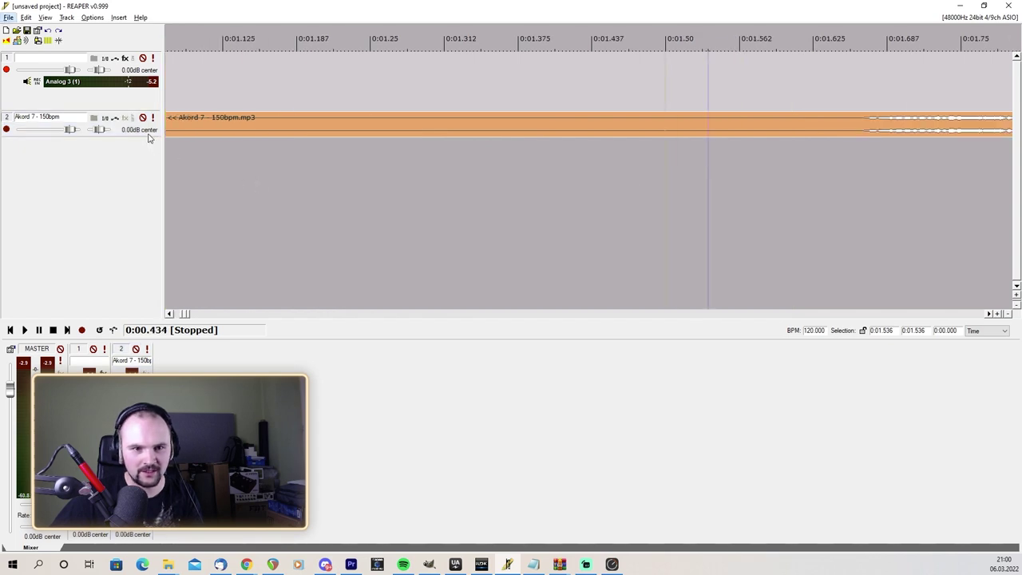
click(148, 139)
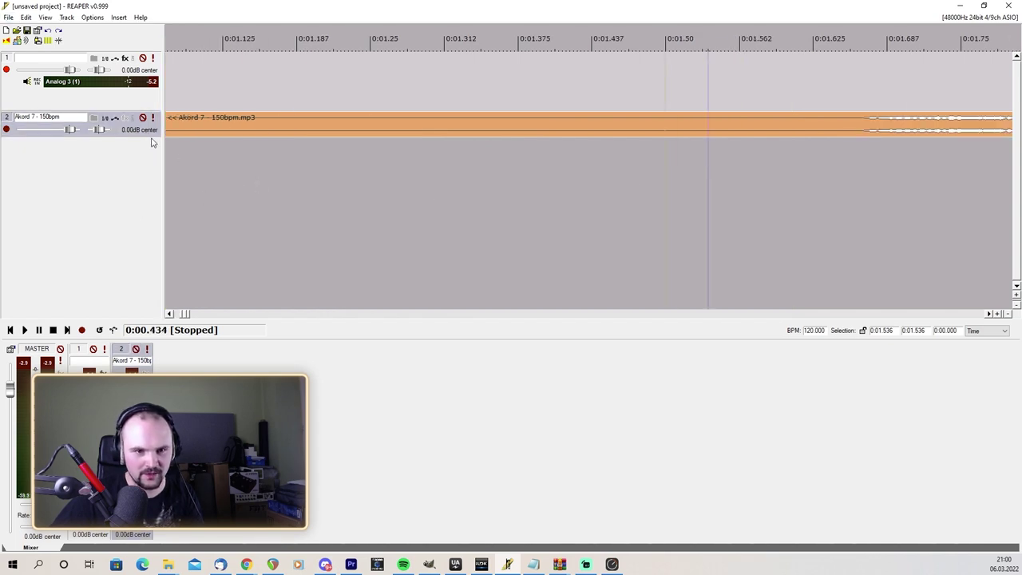
scroll(368, 174, up, 3)
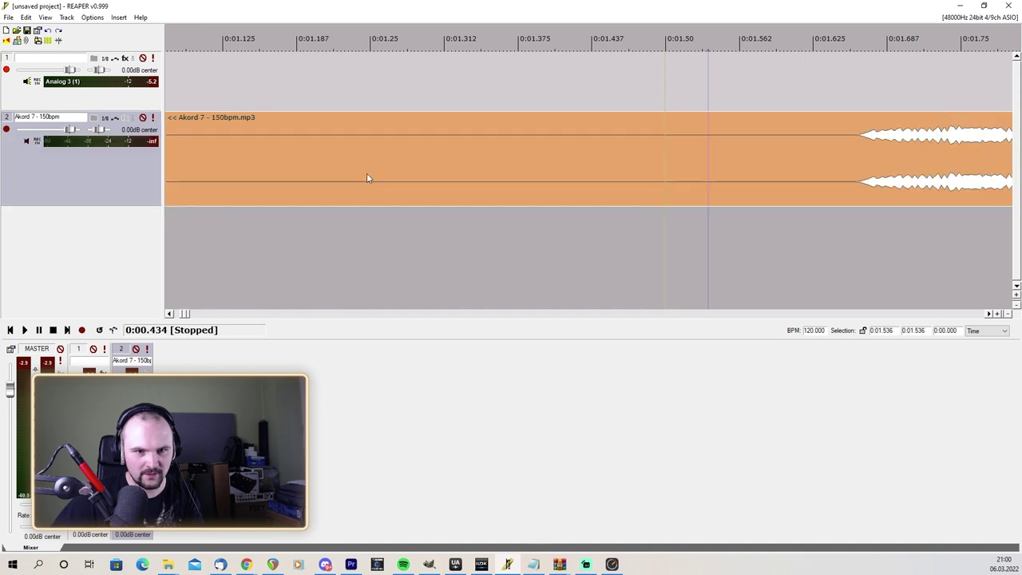
scroll(575, 152, up, 3)
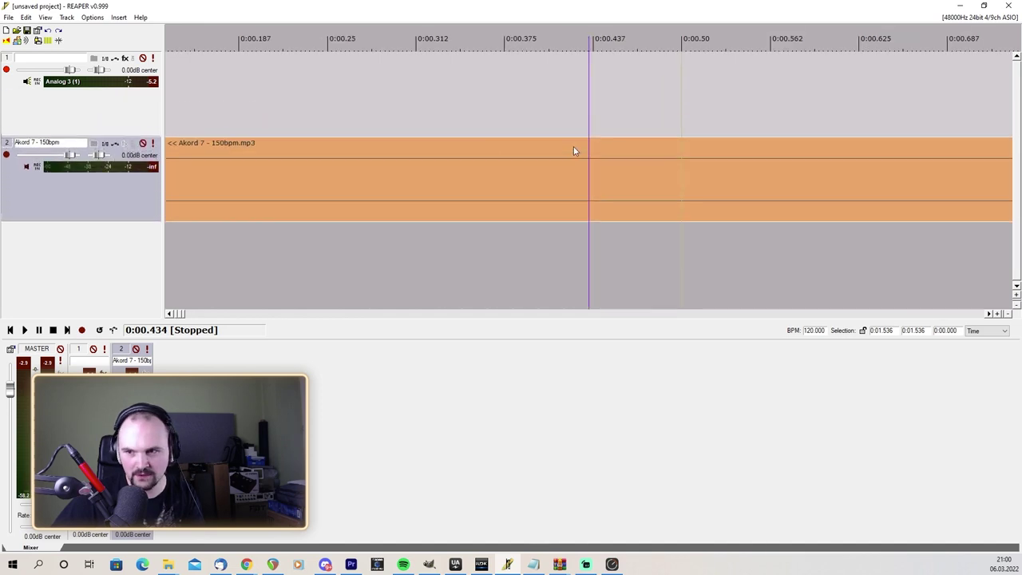
scroll(540, 206, up, 3)
scroll(542, 208, right, 5)
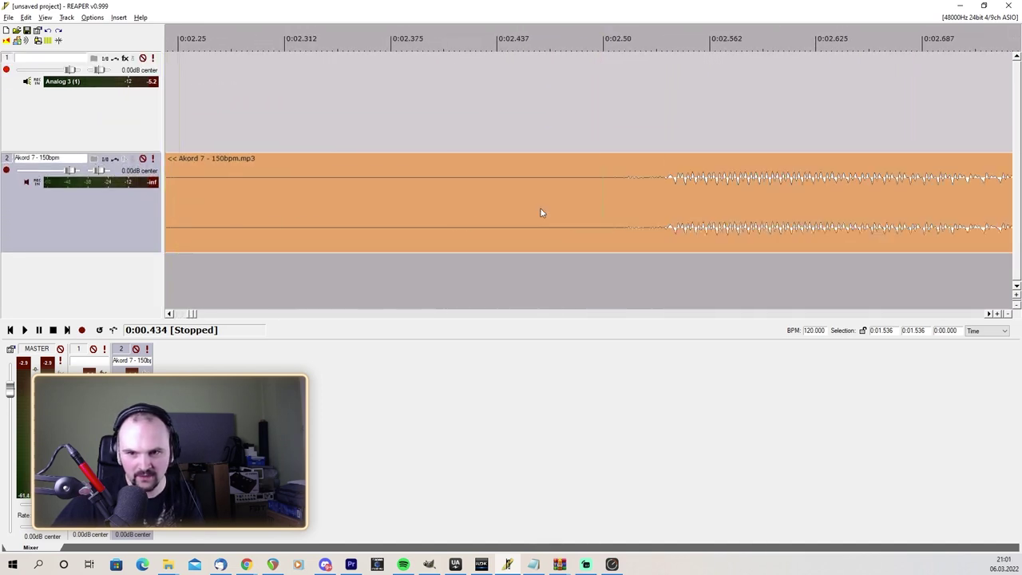
right_click(544, 212)
click(589, 123)
click(588, 123)
drag(196, 315, 297, 314)
drag(304, 128, 306, 128)
click(366, 123)
key(space)
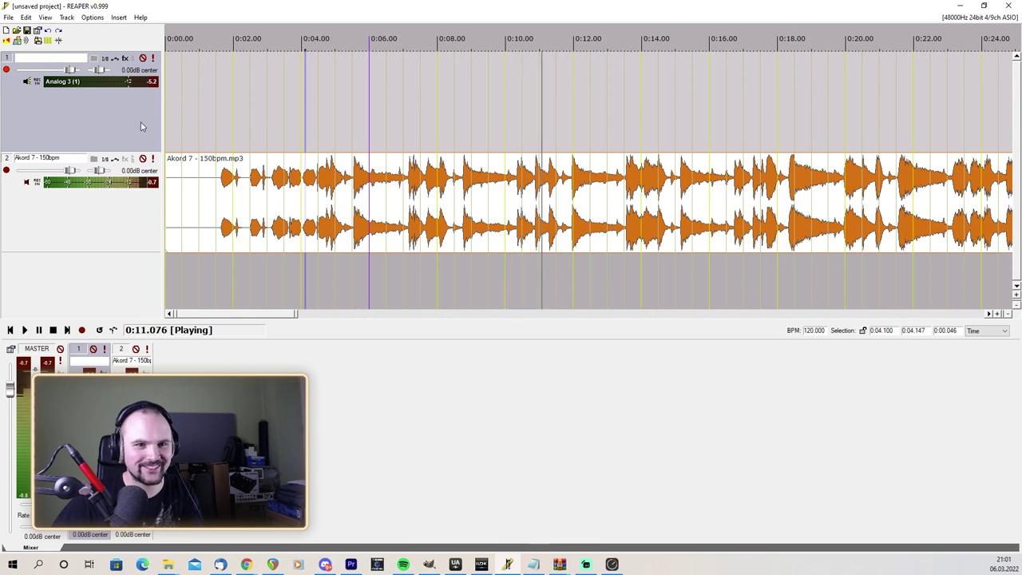
Open track 1's FX chain, switch Emissary to the clean channel during playback, then stop playback and close the chain
click(125, 58)
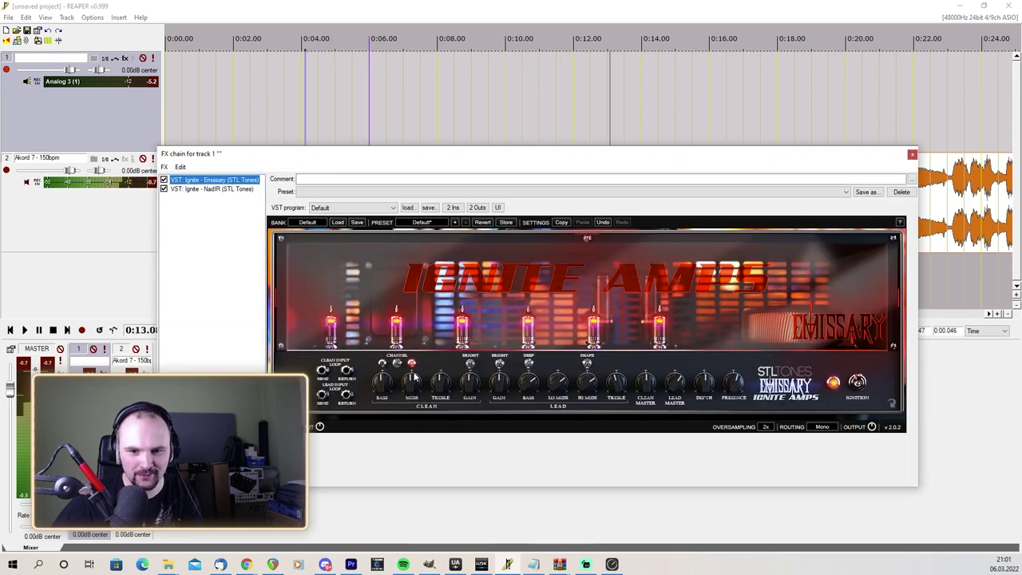
click(415, 384)
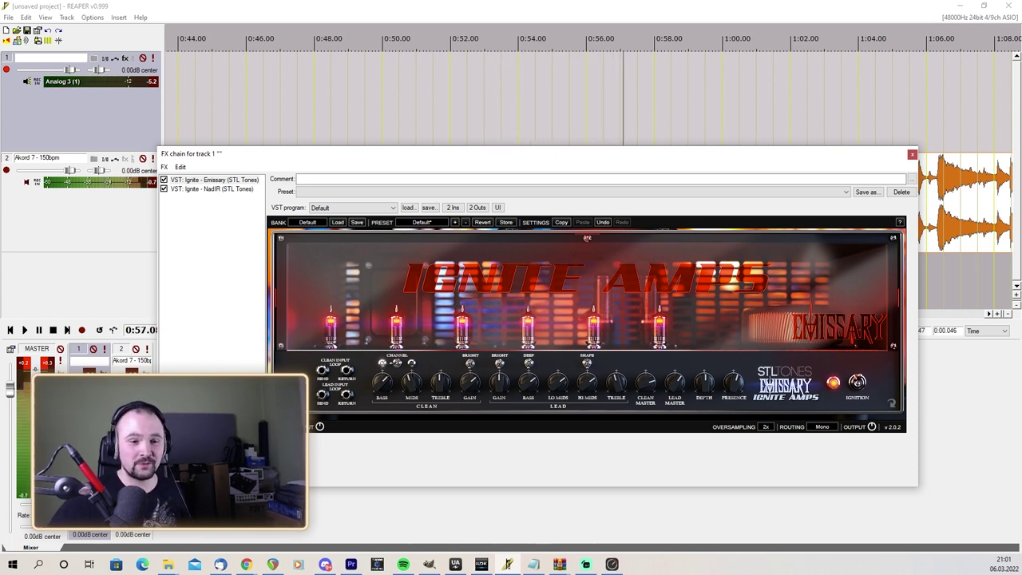
click(53, 330)
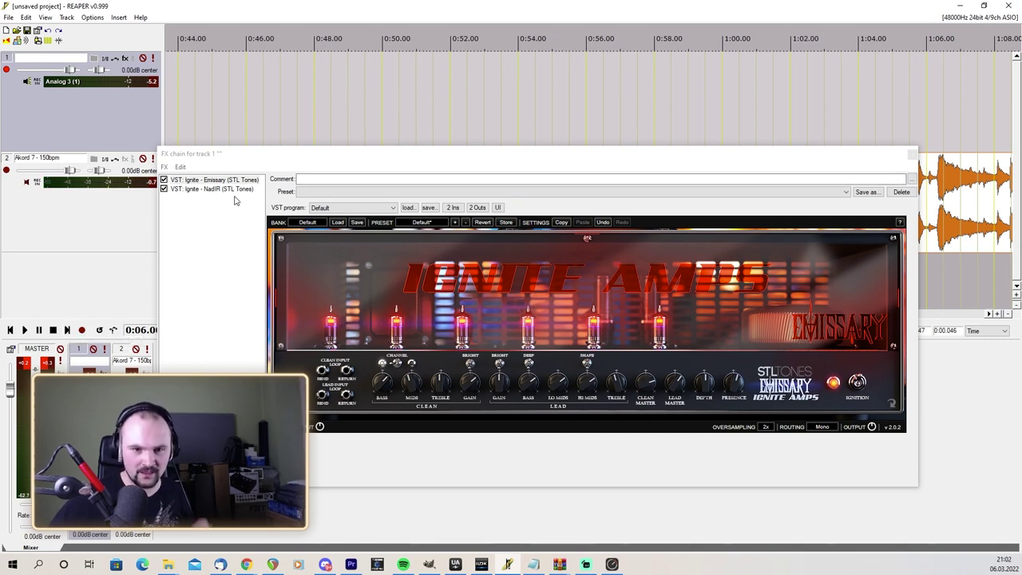
click(911, 154)
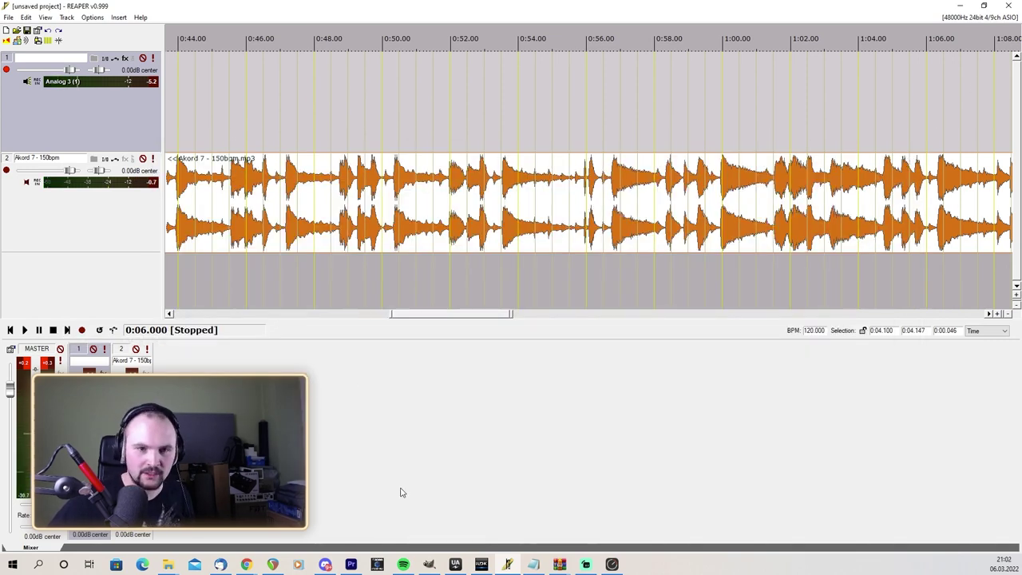
Switch to the REAPER v6.23 project to view its recorded items from the start, then return to the v0.999 project
scroll(367, 328, up, 1)
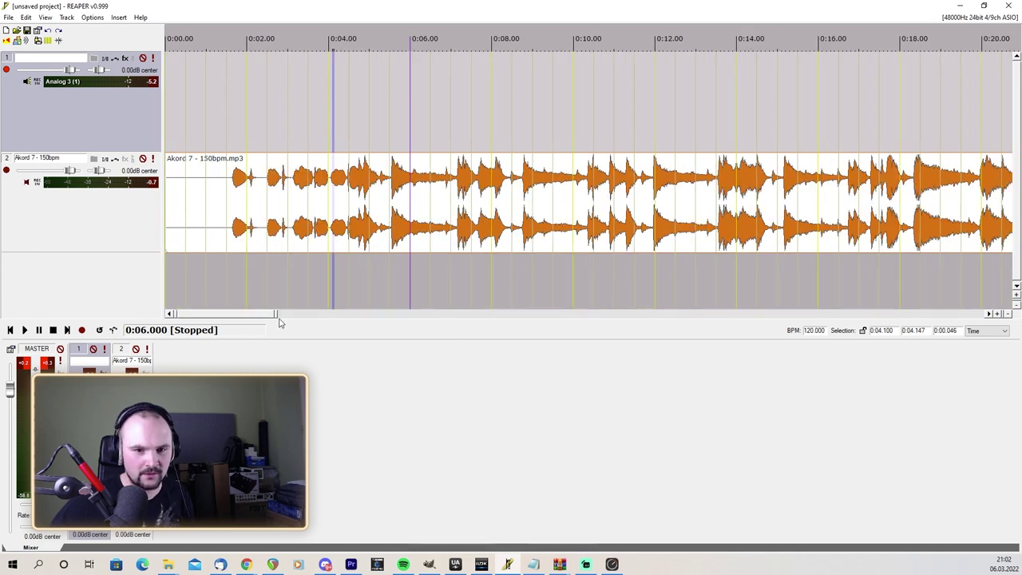
click(541, 226)
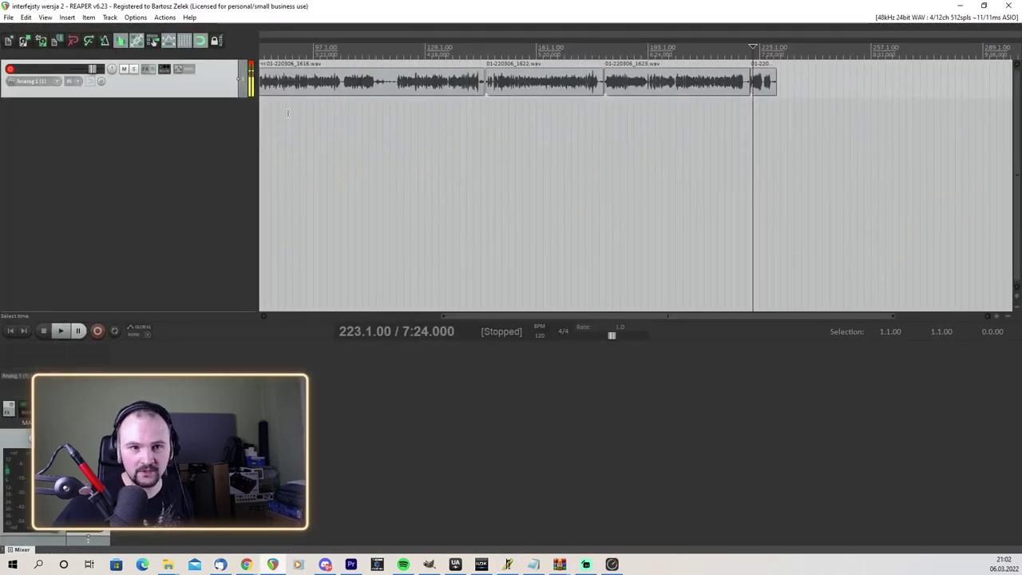
scroll(287, 114, left, 5)
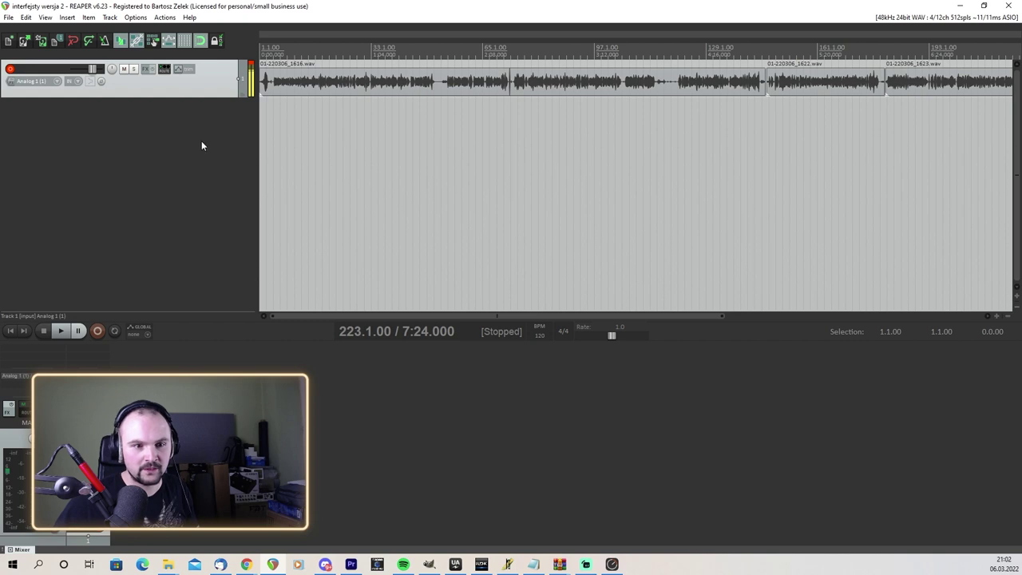
click(960, 9)
scroll(382, 120, up, 1)
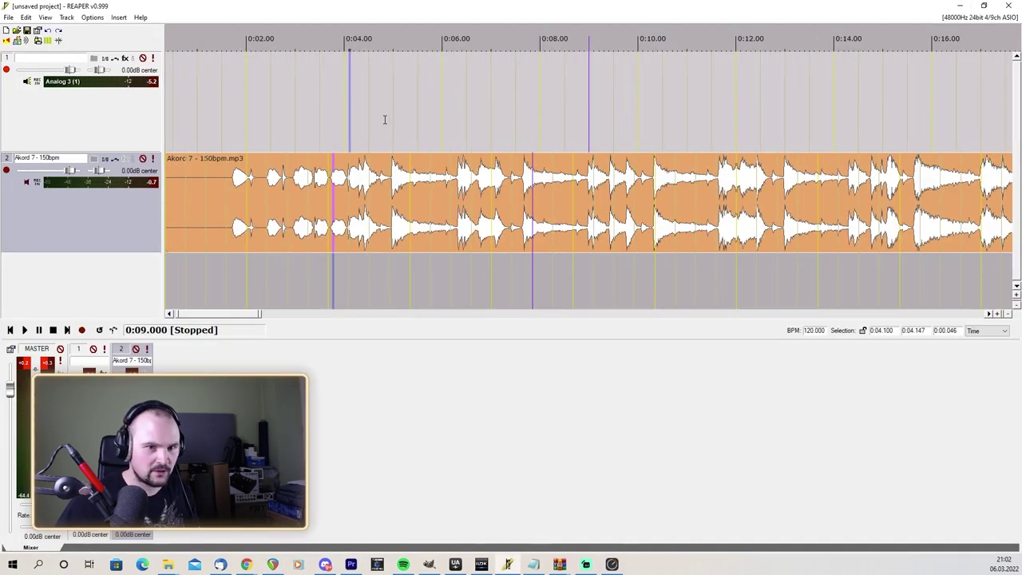
Delete the Akord 7 - 150bpm.mp3 item from track 2
scroll(378, 186, down, 2)
click(450, 187)
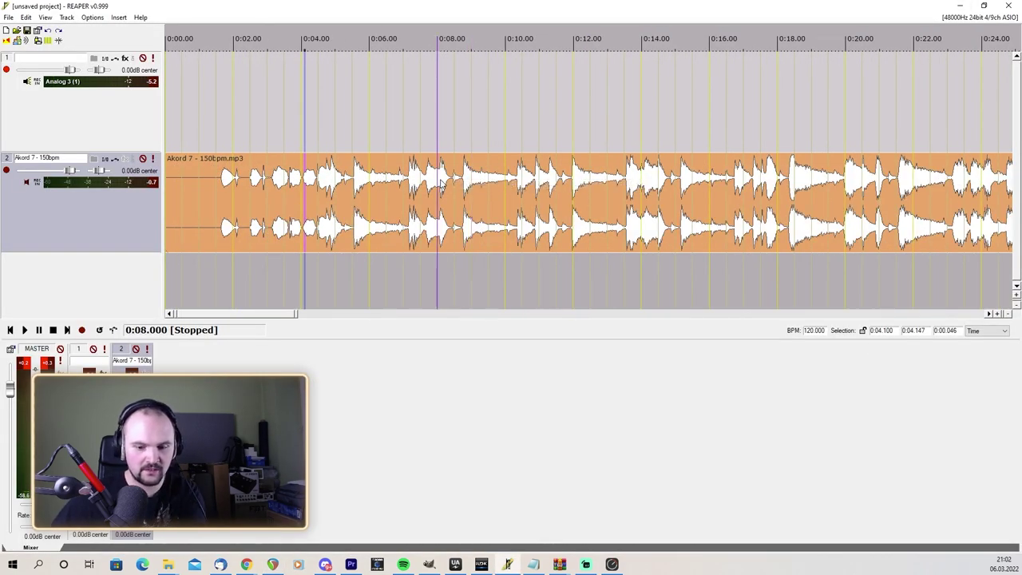
key(Delete)
Set the project tempo to 100 BPM and return the edit cursor to the project start
scroll(302, 212, up, 3)
scroll(302, 212, up, 3)
scroll(362, 288, up, 1)
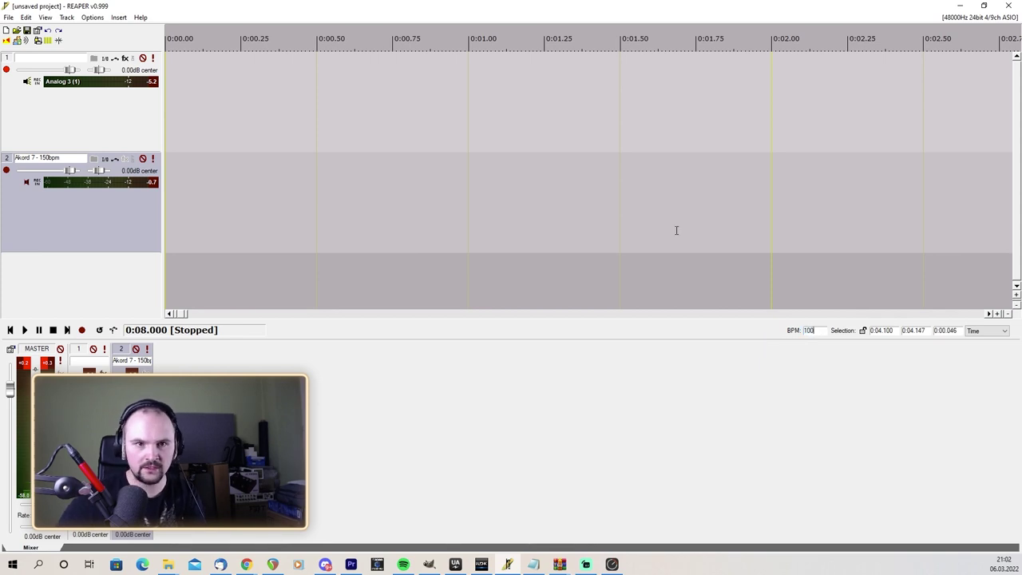
drag(322, 114, 320, 115)
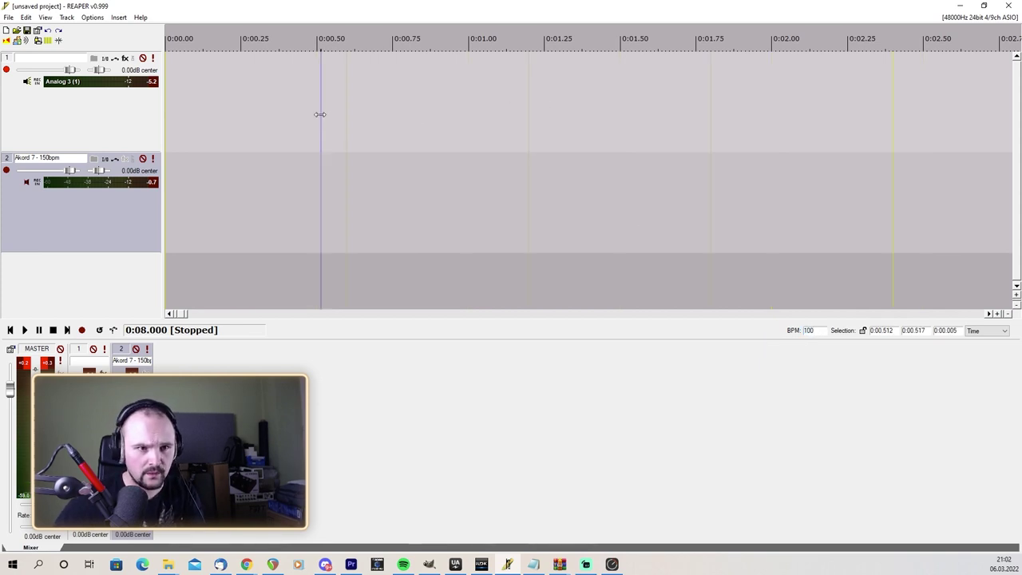
click(243, 102)
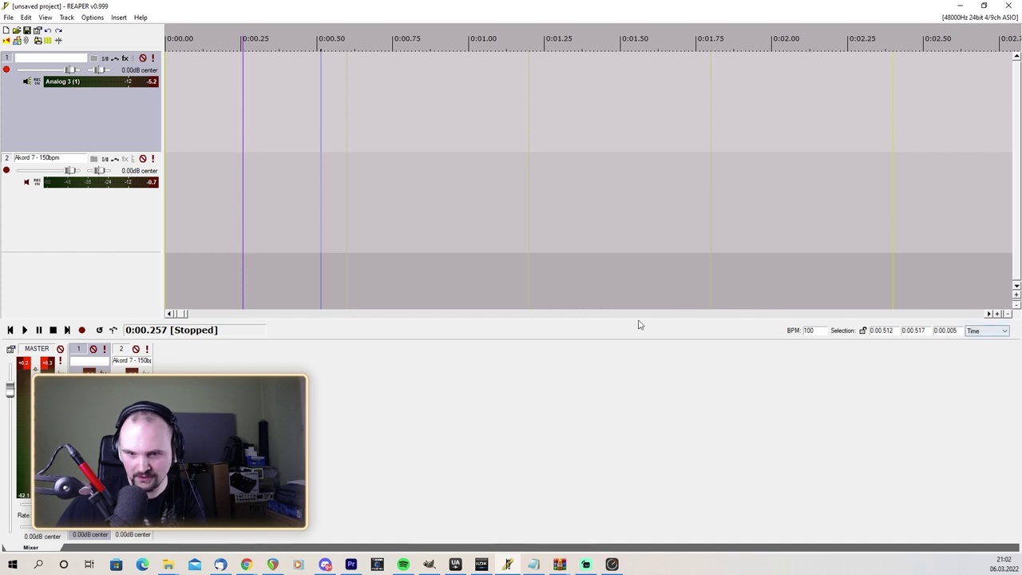
click(10, 330)
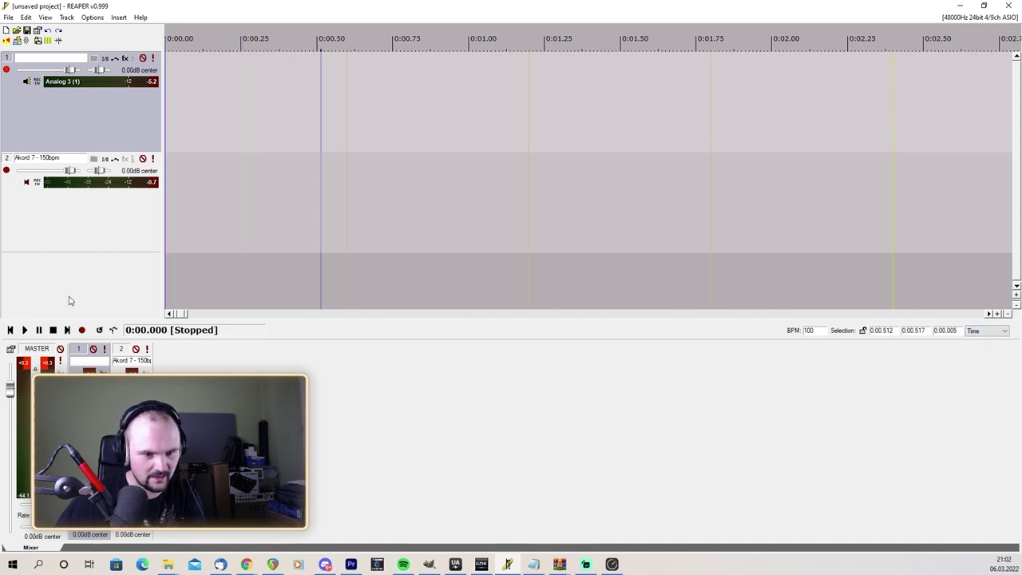
Insert a click source, move it onto track 2, and align it with the project start
click(118, 17)
click(151, 75)
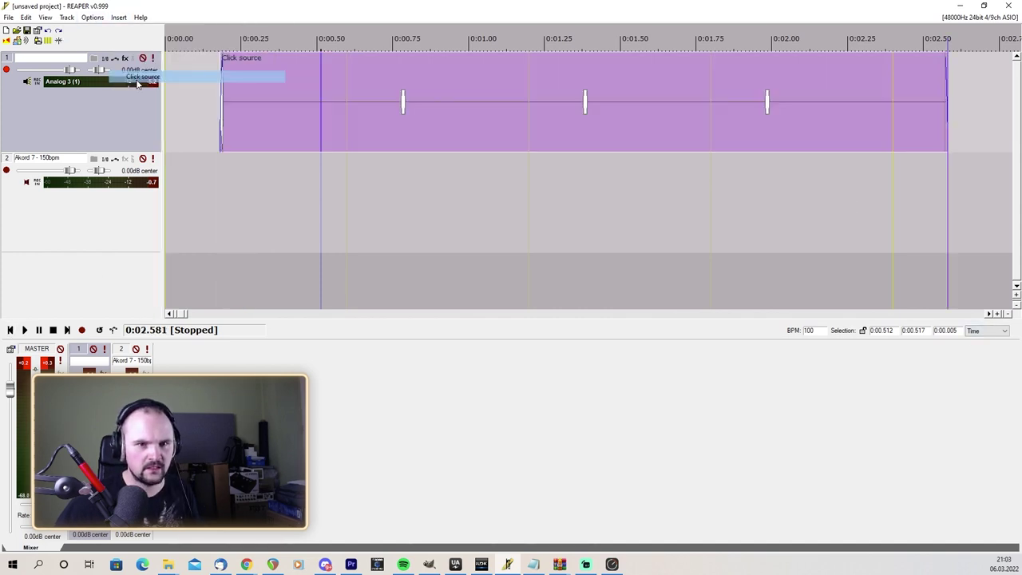
drag(361, 102, 343, 210)
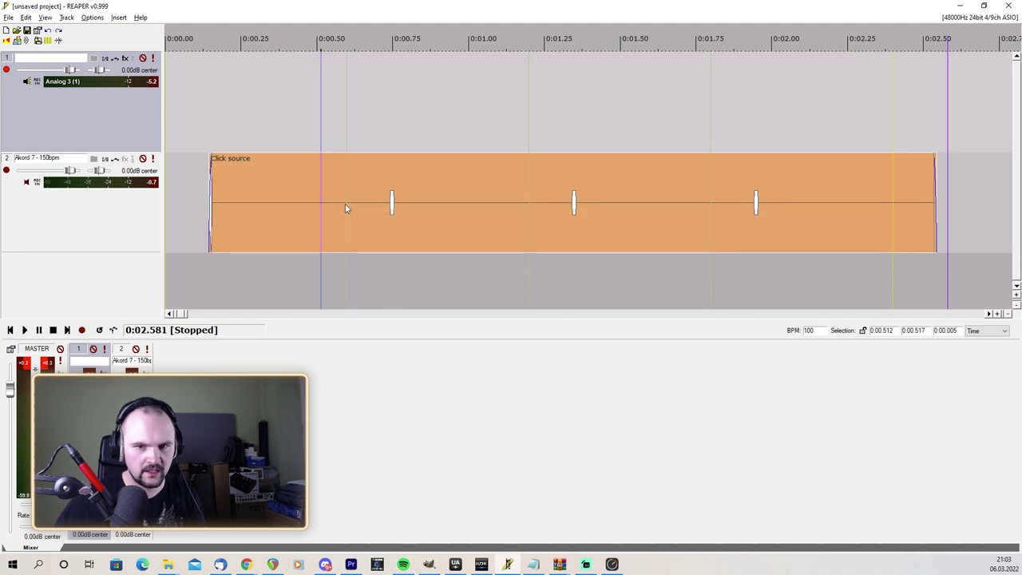
drag(298, 192, 255, 193)
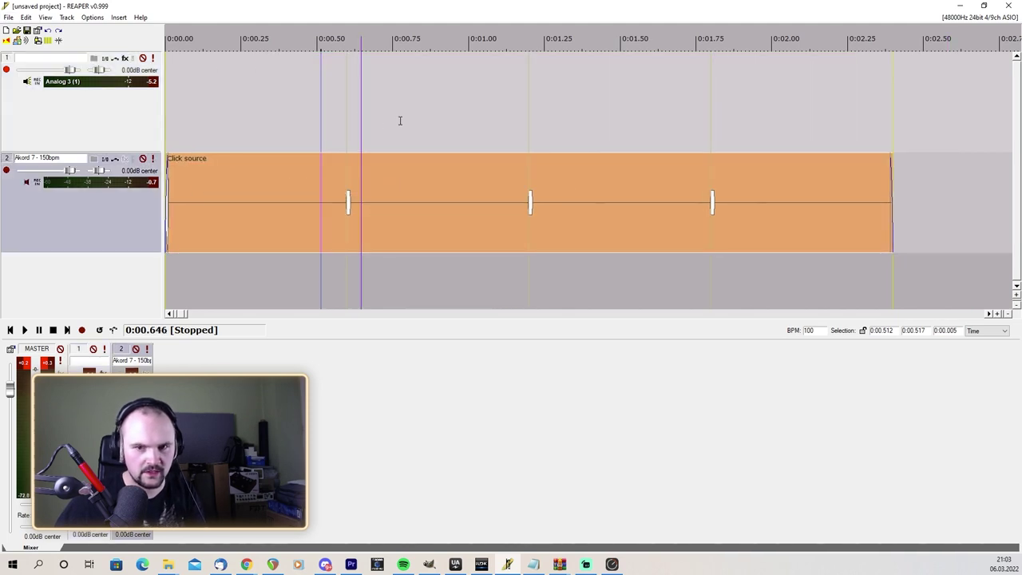
Extend the click source item on track 2 so its clicks repeat past 0:40
scroll(870, 189, up, 1)
scroll(854, 187, down, 6)
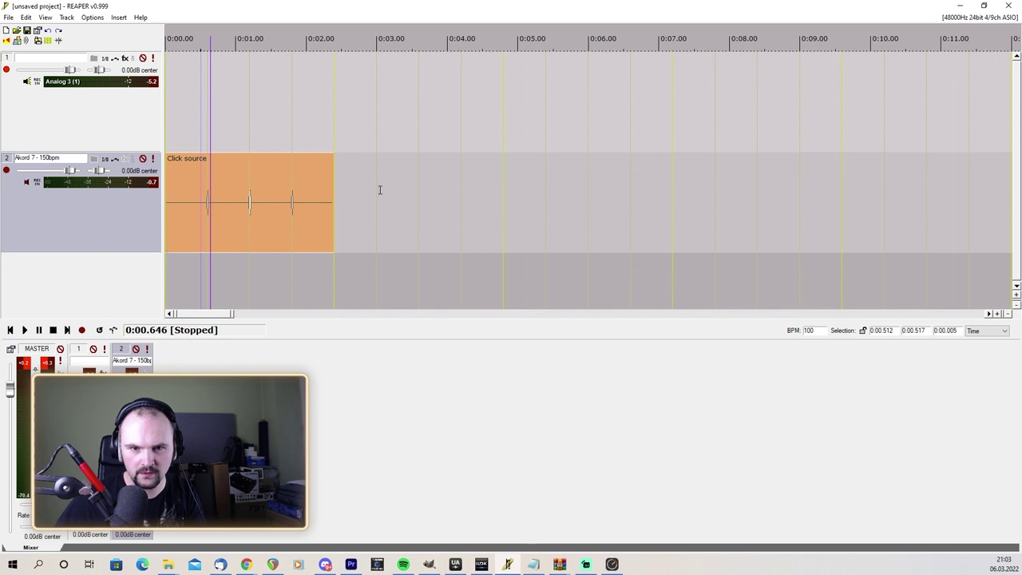
click(333, 166)
drag(328, 182, 656, 209)
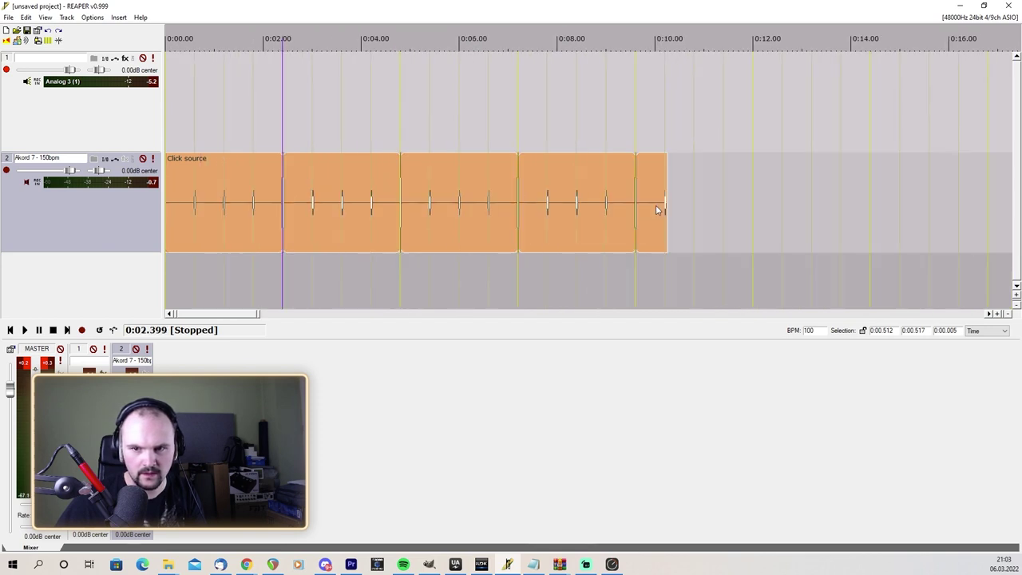
scroll(655, 210, down, 3)
drag(362, 206, 981, 206)
drag(455, 314, 194, 273)
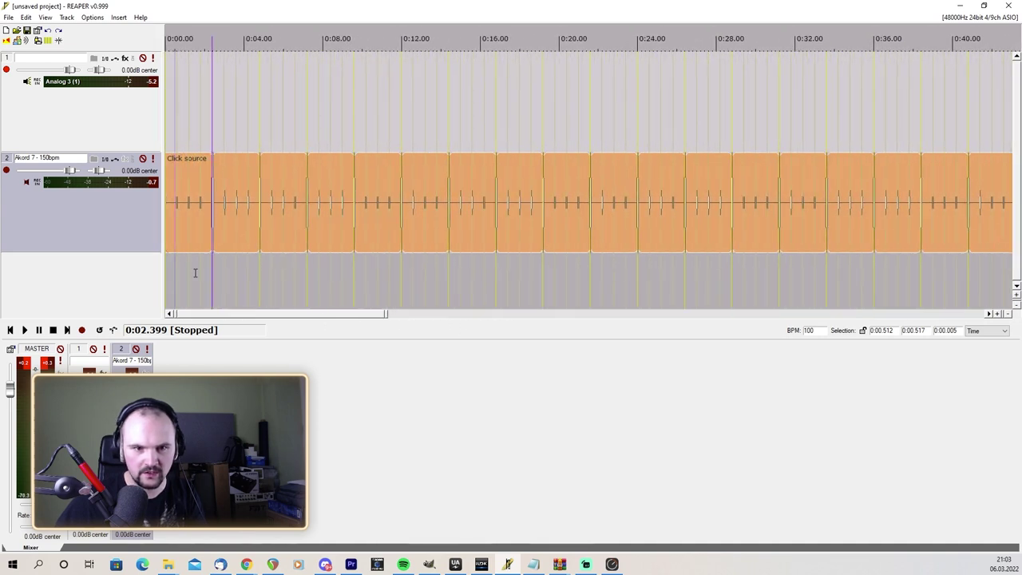
Audition the click from the project start, then record about 14 seconds of guitar against it on track 1
click(169, 119)
key(space)
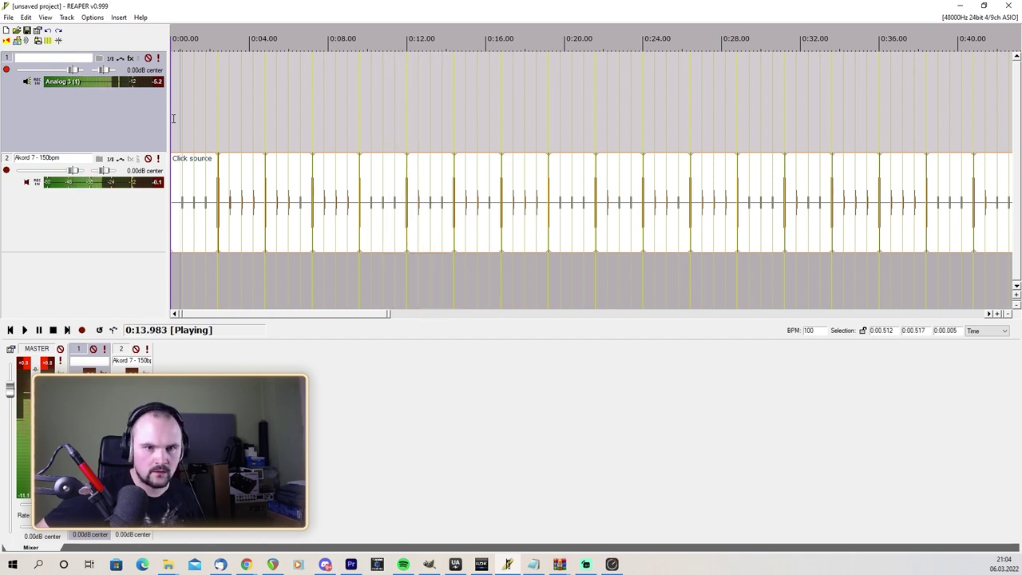
key(space)
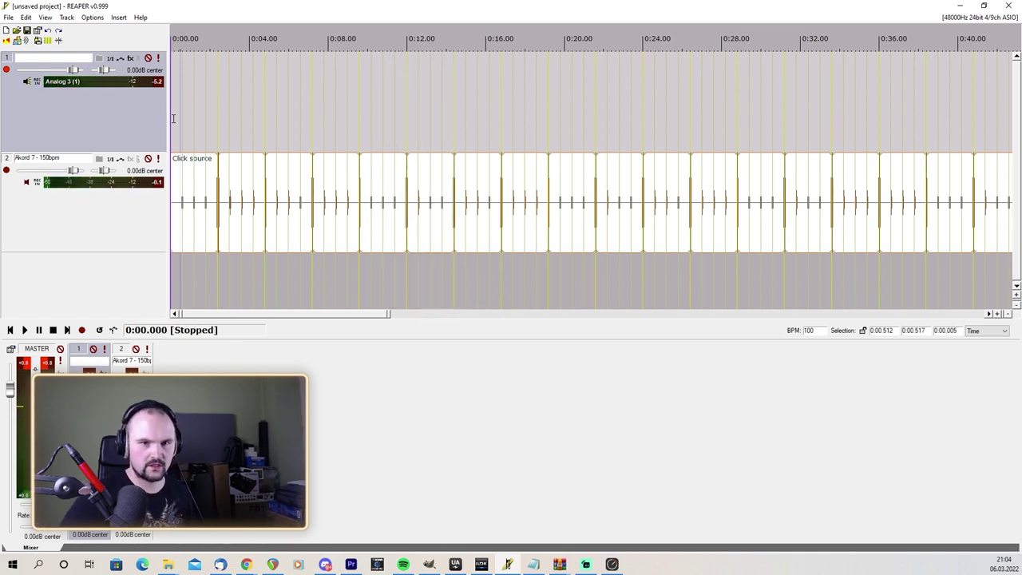
click(82, 330)
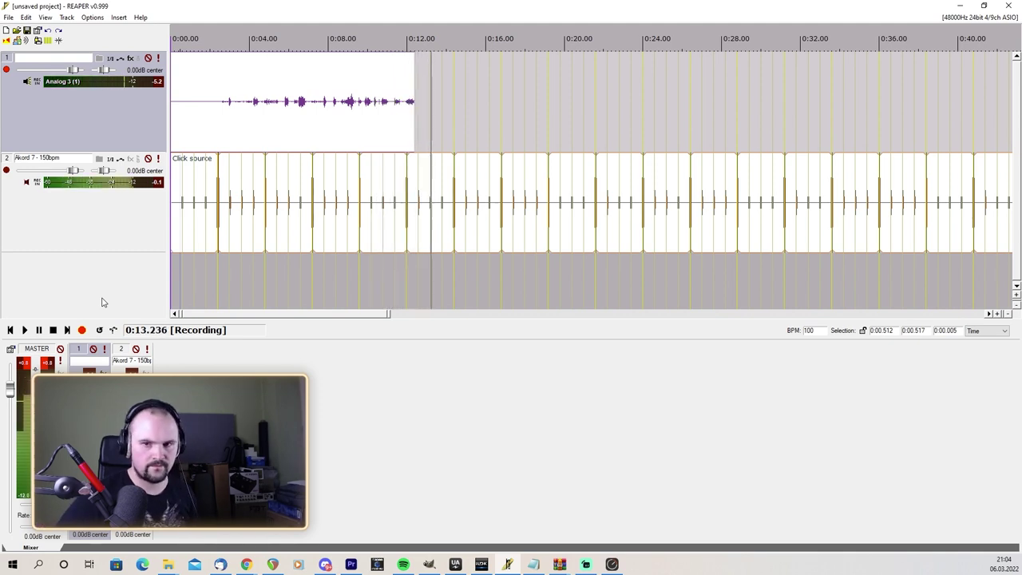
key(space)
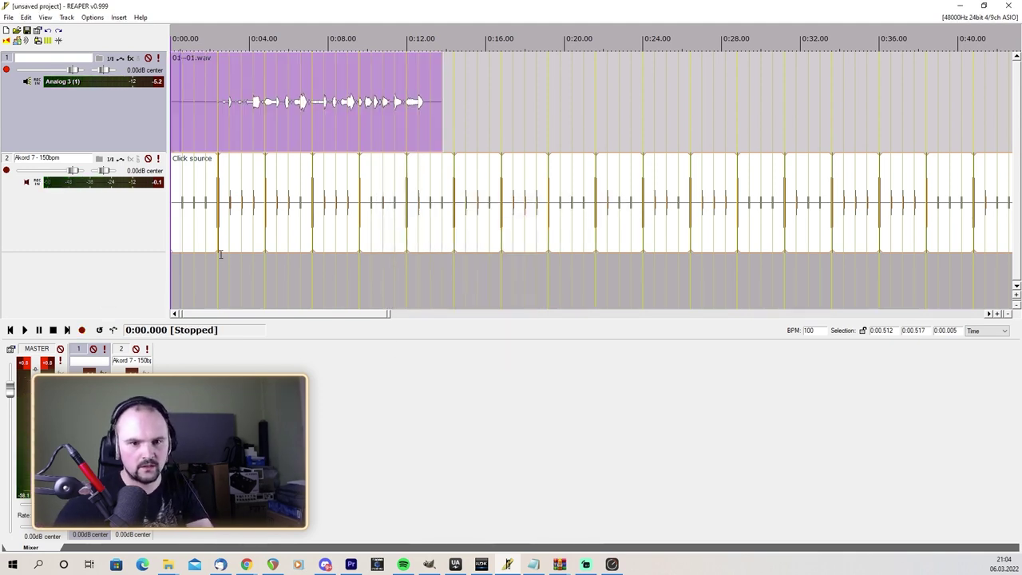
Play back the recorded take from 0:02.399 and lower the click track's volume to -0.37 dB
click(223, 231)
key(space)
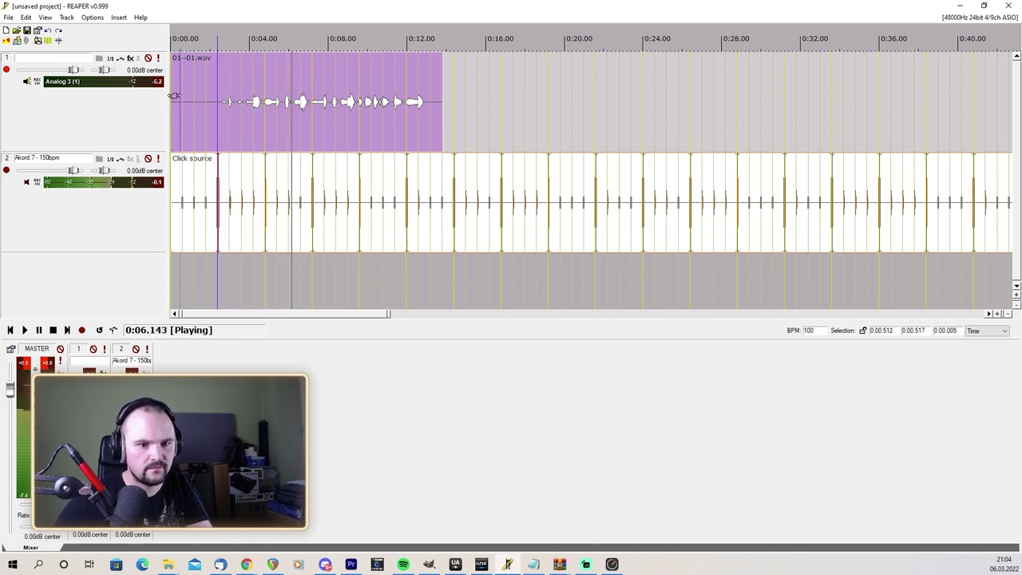
key(space)
drag(82, 174, 71, 174)
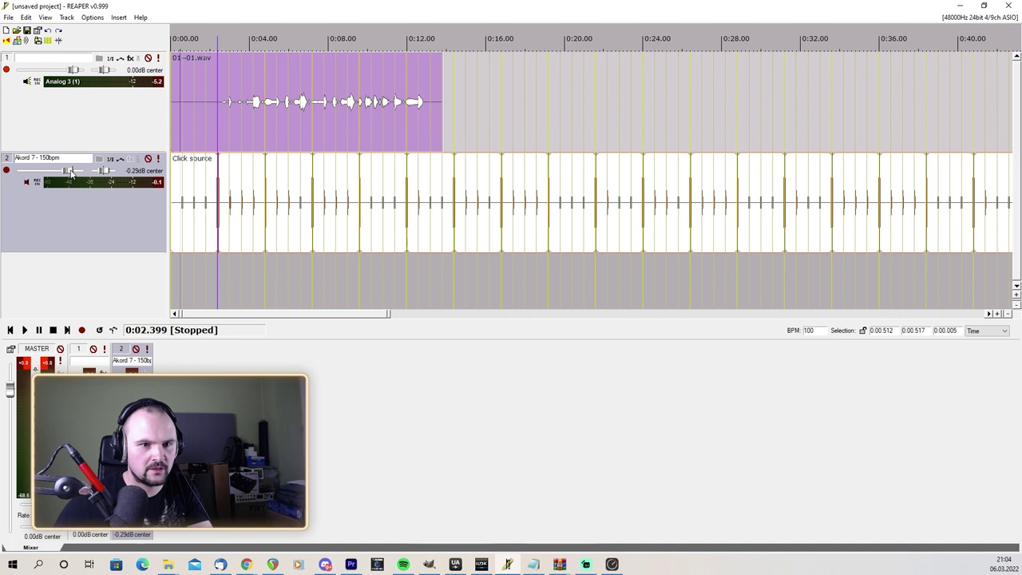
Open track 1's FX chain, move its window below the recorded item, and bring up the NadIR plug-in
click(130, 60)
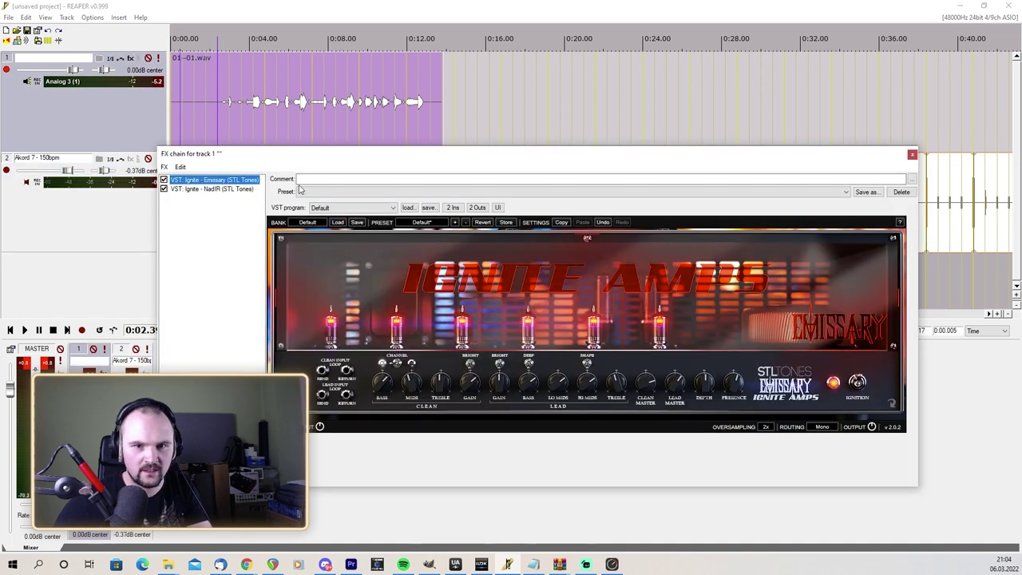
drag(283, 158, 280, 198)
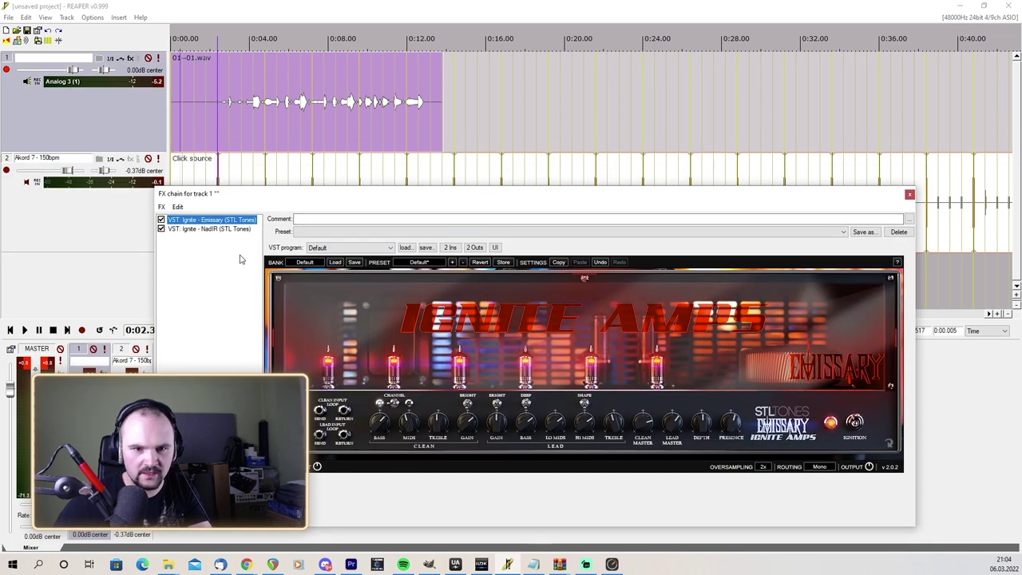
click(196, 229)
Audition other cabinet impulse responses on both NadIR channels during playback, including SNH 441U Center, SNH MD421W 45 deg and SHR SM57 Off axis 2
click(368, 348)
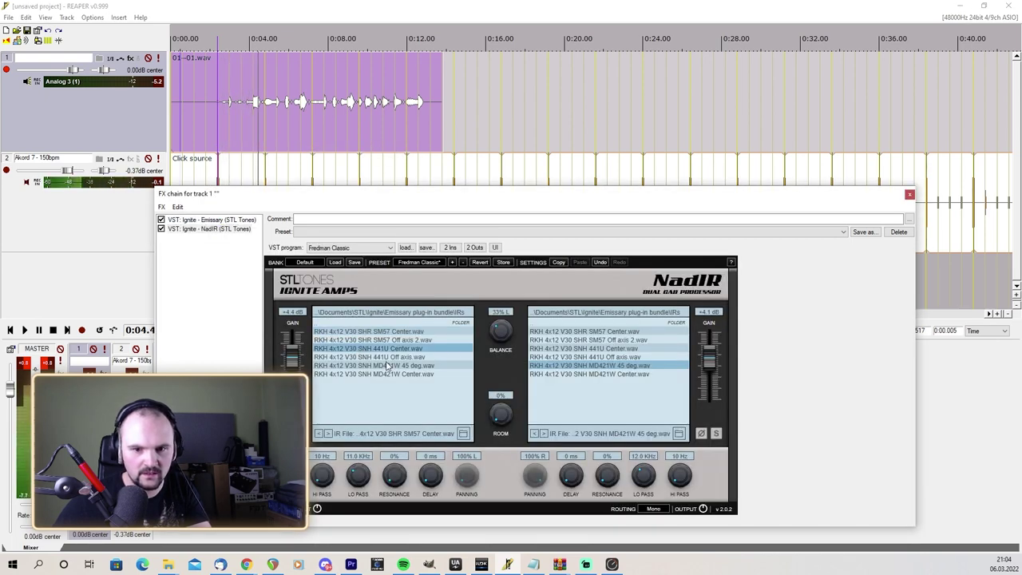
click(383, 365)
click(551, 348)
click(558, 340)
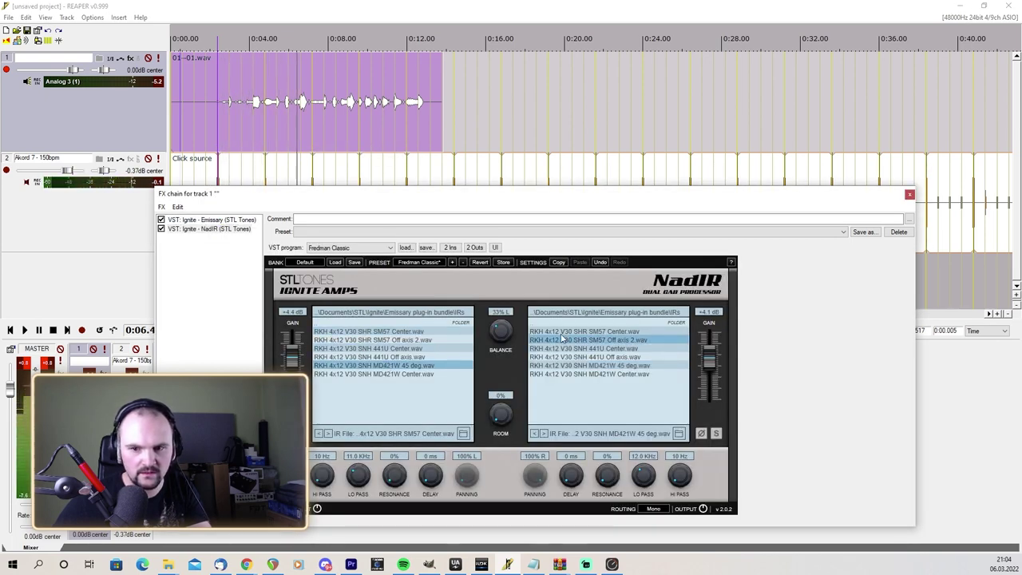
Load the 57 Pure preset in NadIR and bring up the Emissary amp in the same FX chain
click(418, 261)
click(424, 273)
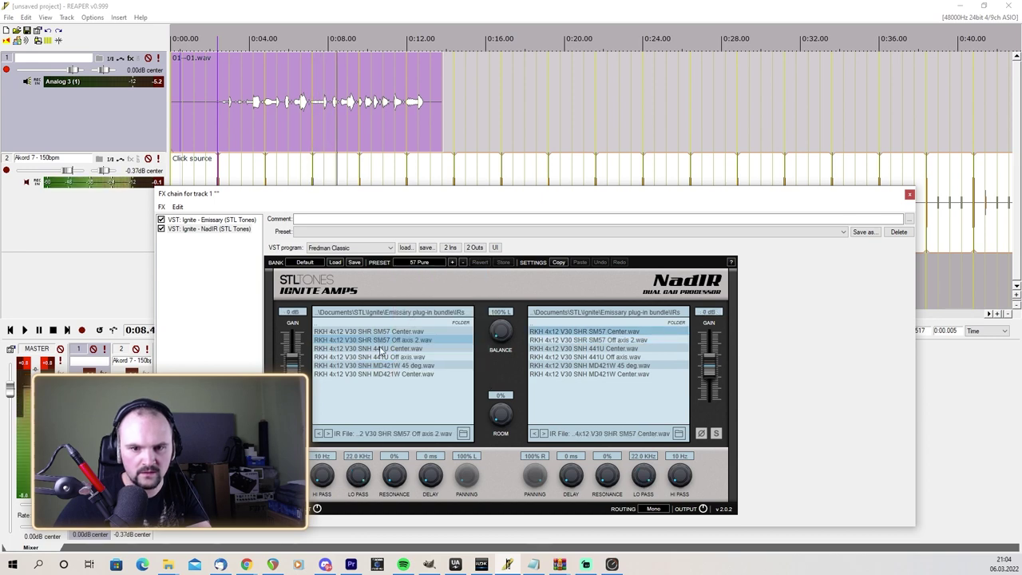
click(206, 220)
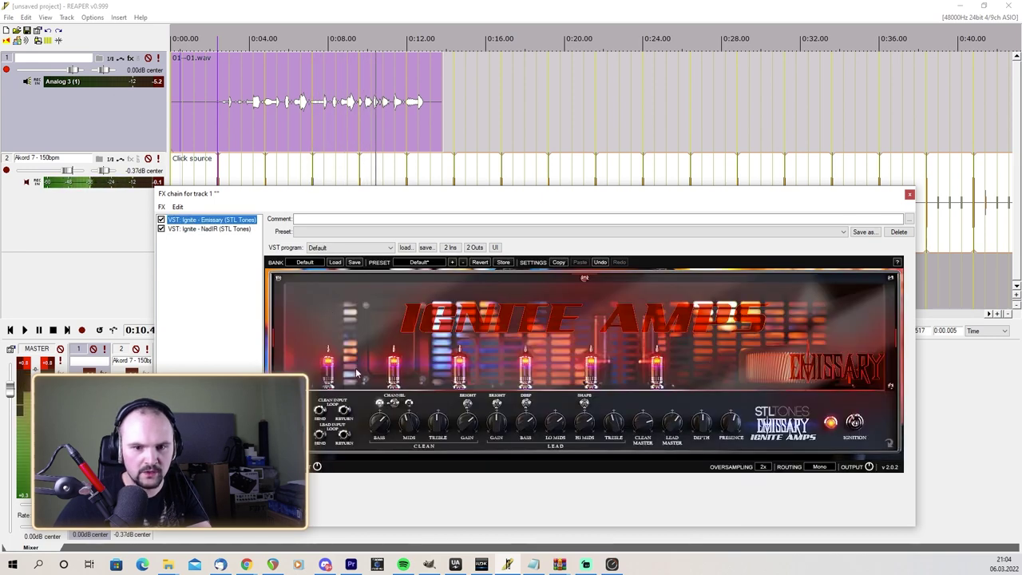
Switch Emissary to its lead channel while replaying the take, then stop playback and close the FX chain
click(226, 49)
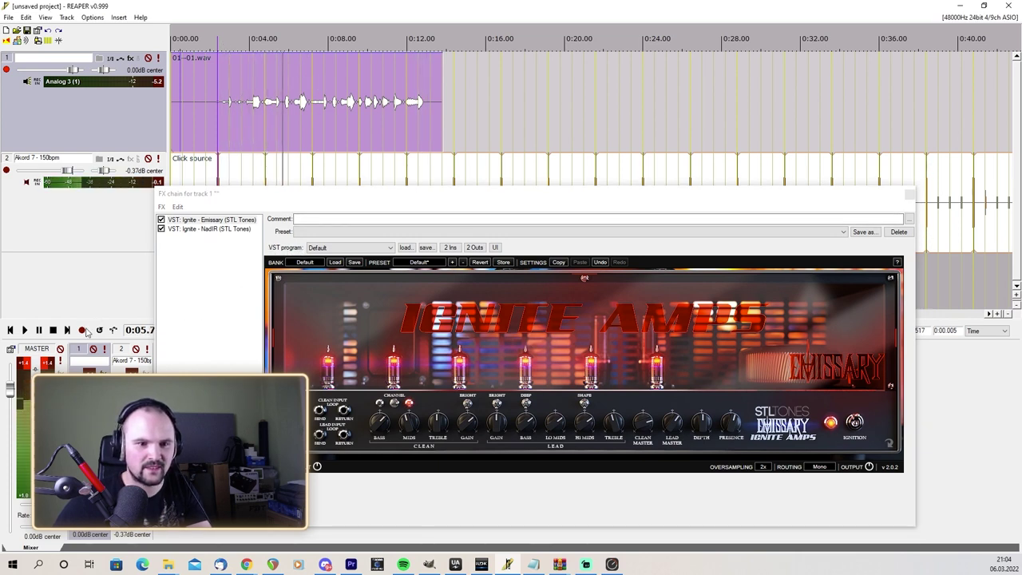
click(54, 331)
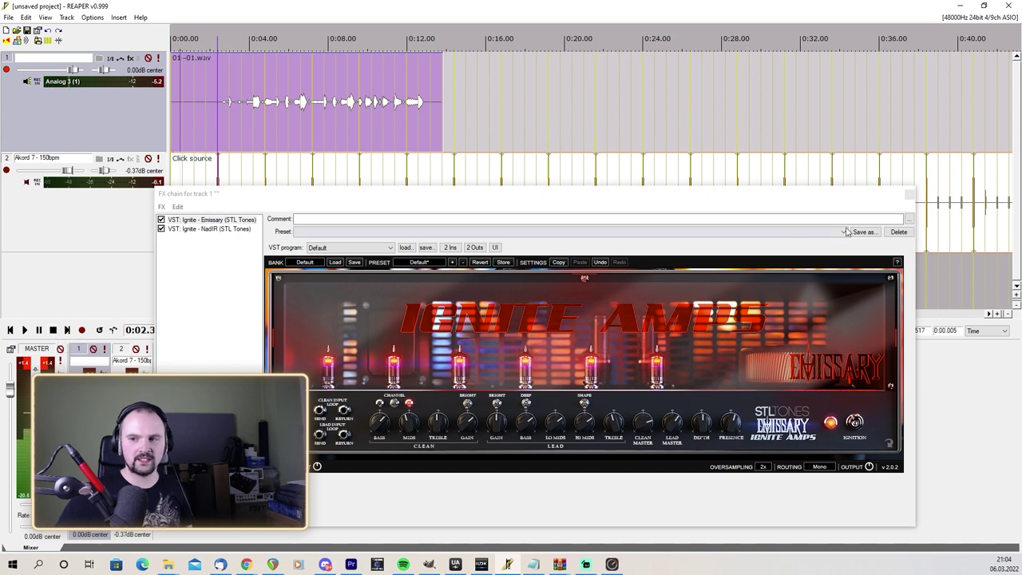
click(910, 194)
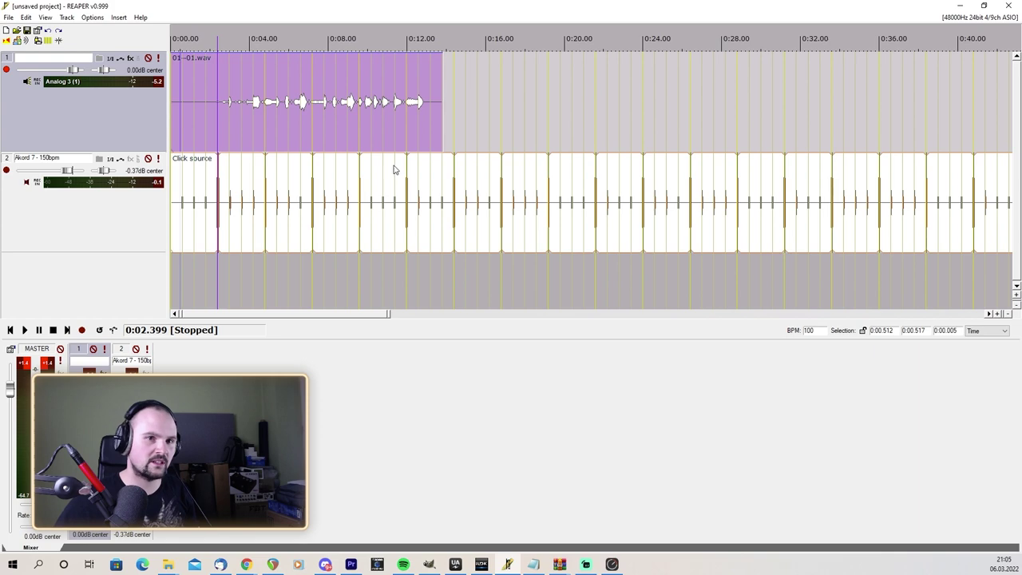
scroll(283, 125, up, 5)
scroll(282, 127, down, 2)
scroll(285, 128, down, 4)
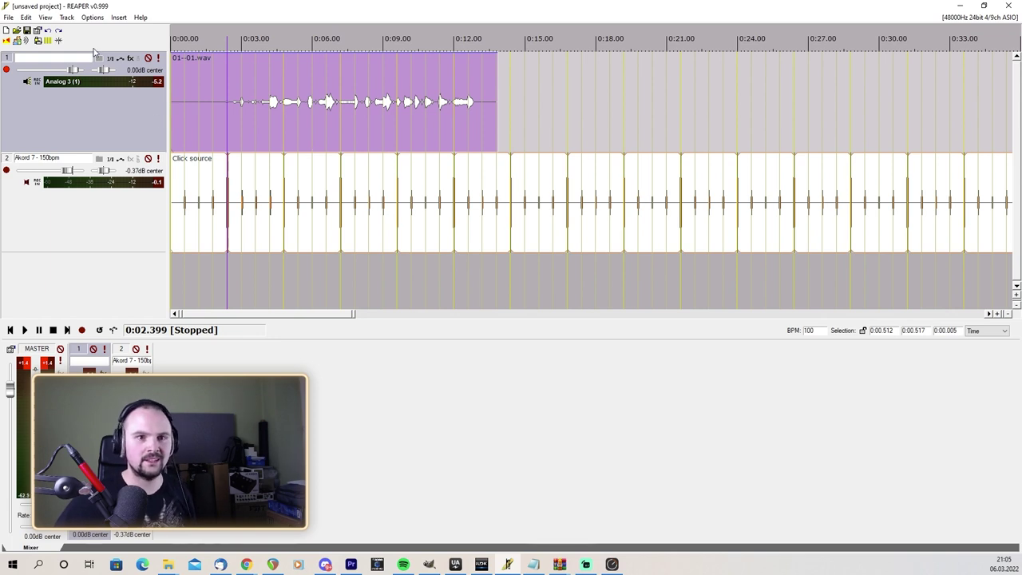
Reopen track 1's FX chain, view NadIR and return to Emissary, then move the window higher and make it slightly taller
click(130, 58)
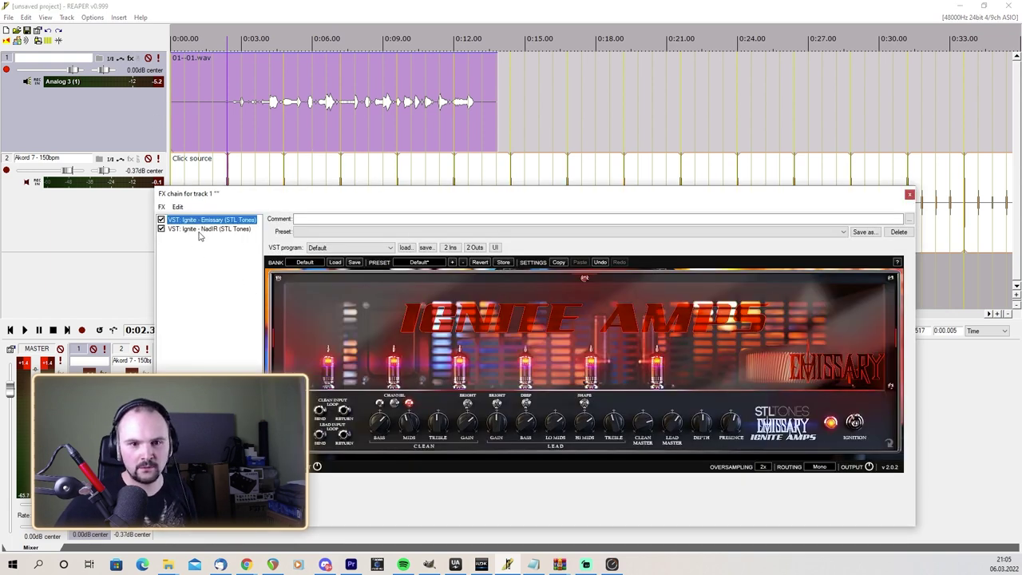
click(200, 229)
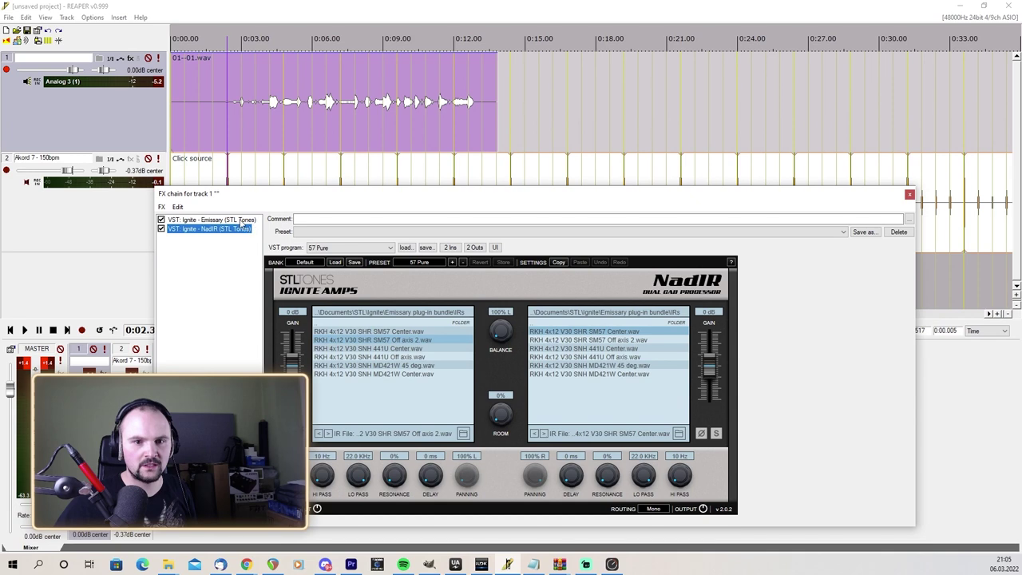
click(209, 220)
drag(714, 200, 680, 95)
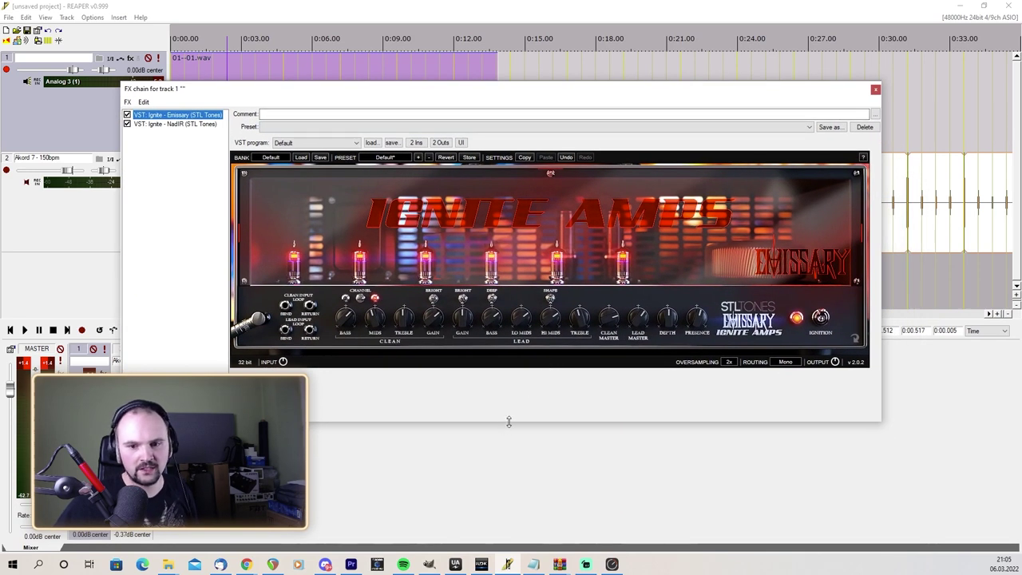
drag(508, 421, 508, 435)
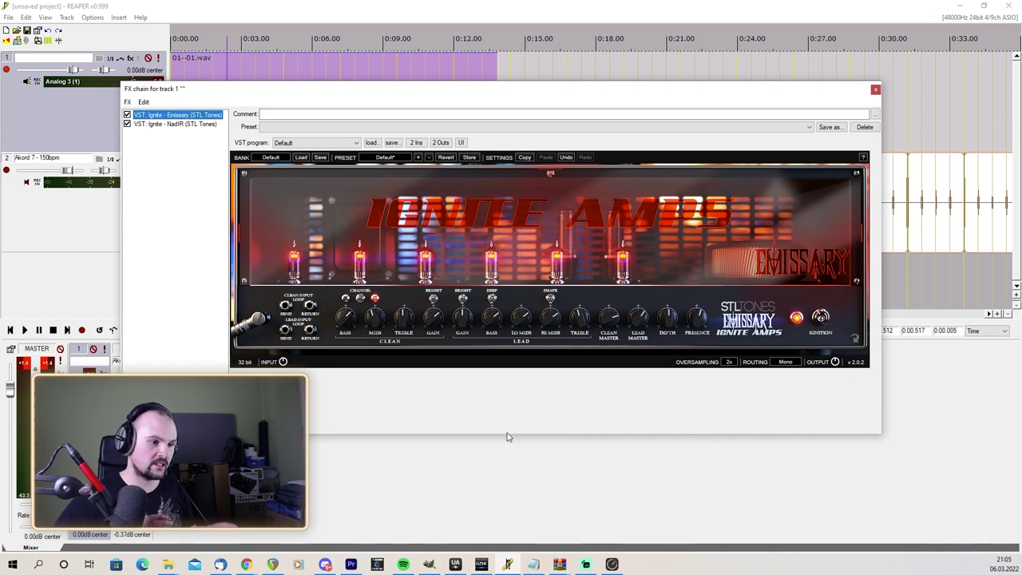